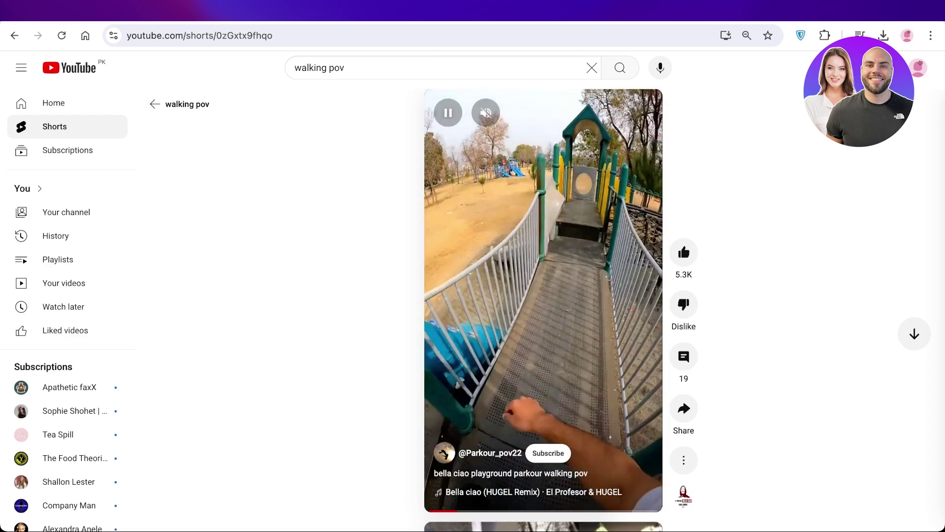
key(space)
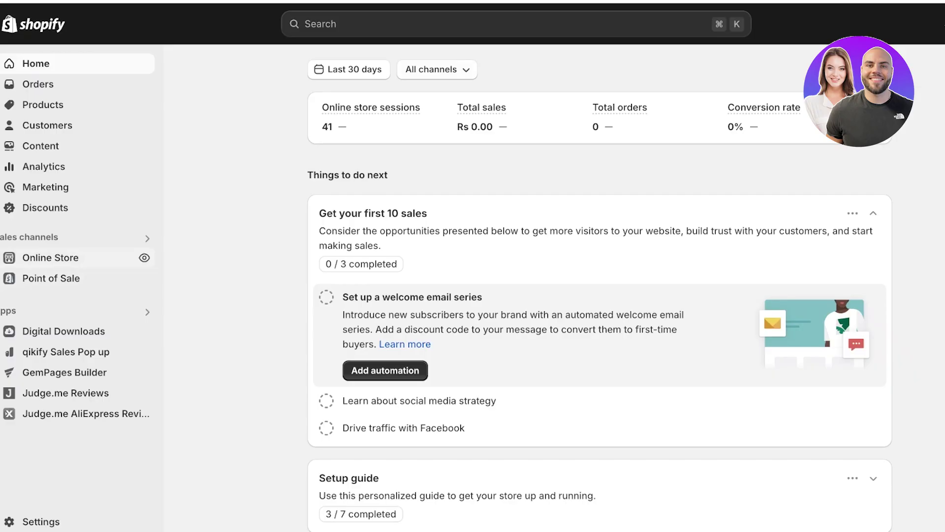
Open the online store's current theme, Dawn, for customization.
click(50, 257)
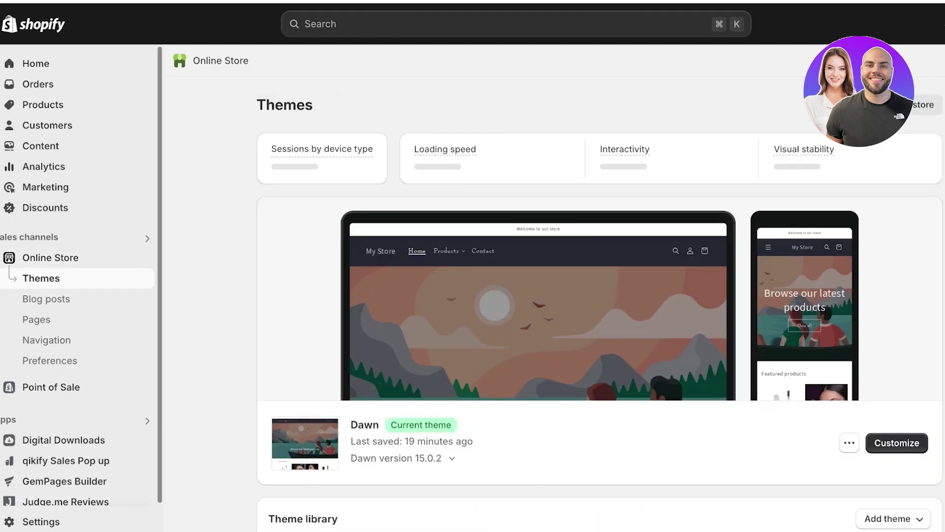
click(896, 444)
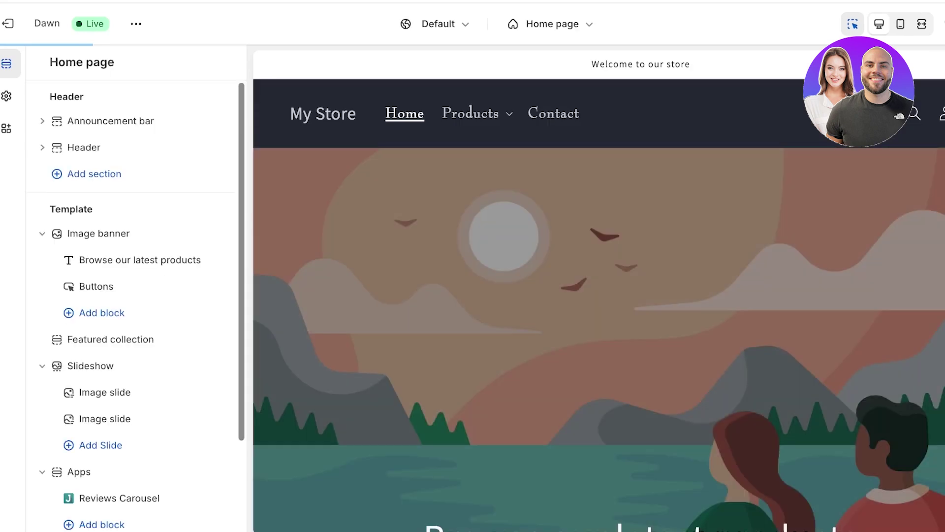
Add a Video section to the home page template, below the Apps section.
scroll(139, 217, down, 3)
click(94, 426)
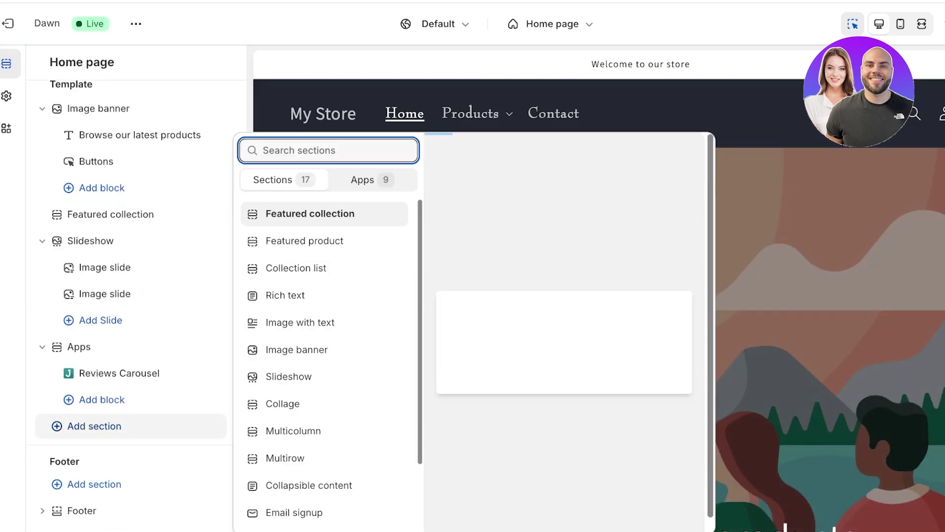
scroll(295, 289, down, 3)
scroll(295, 492, down, 1)
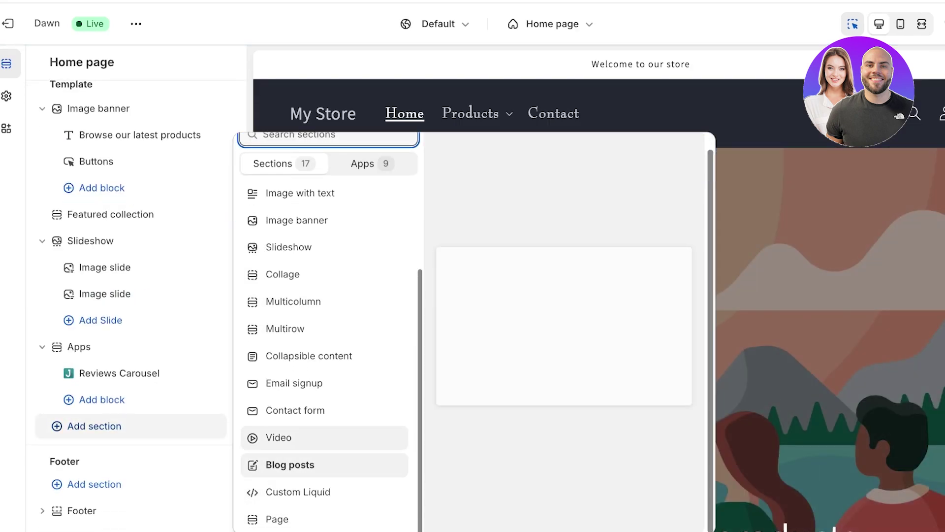
click(278, 437)
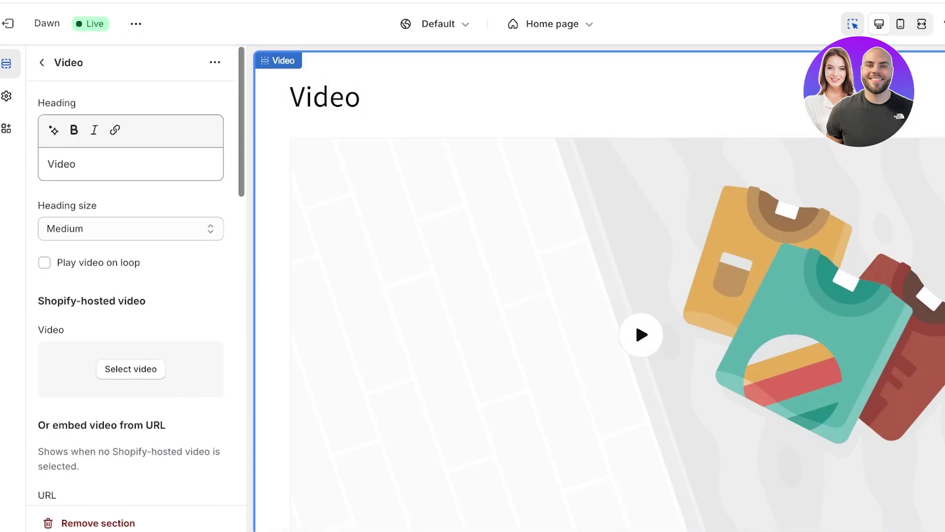
Clear the Video section's heading text and try the selection of a Shopify-hosted video.
scroll(599, 290, down, 4)
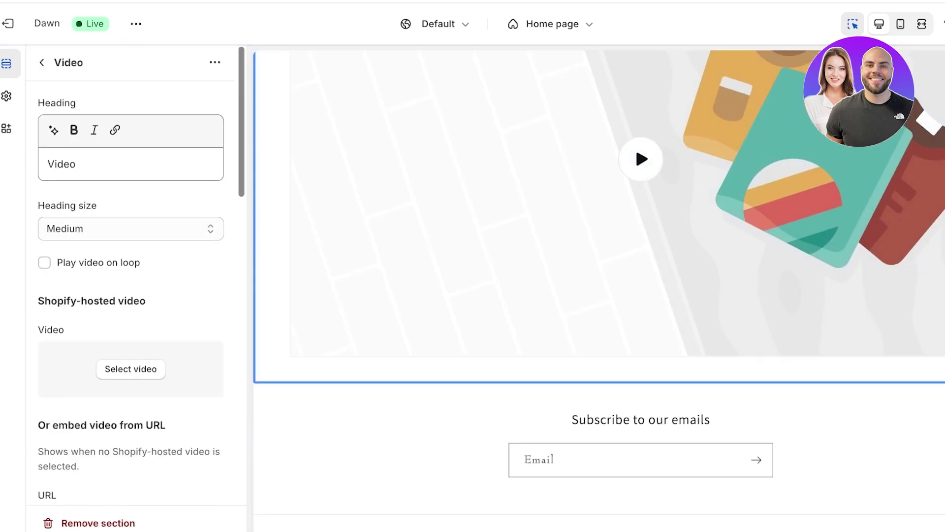
scroll(130, 295, down, 10)
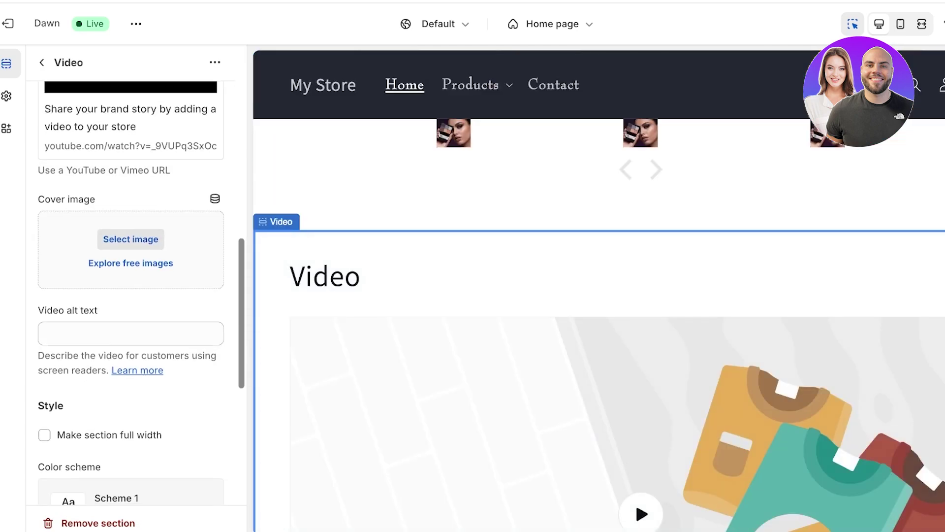
scroll(131, 296, down, 4)
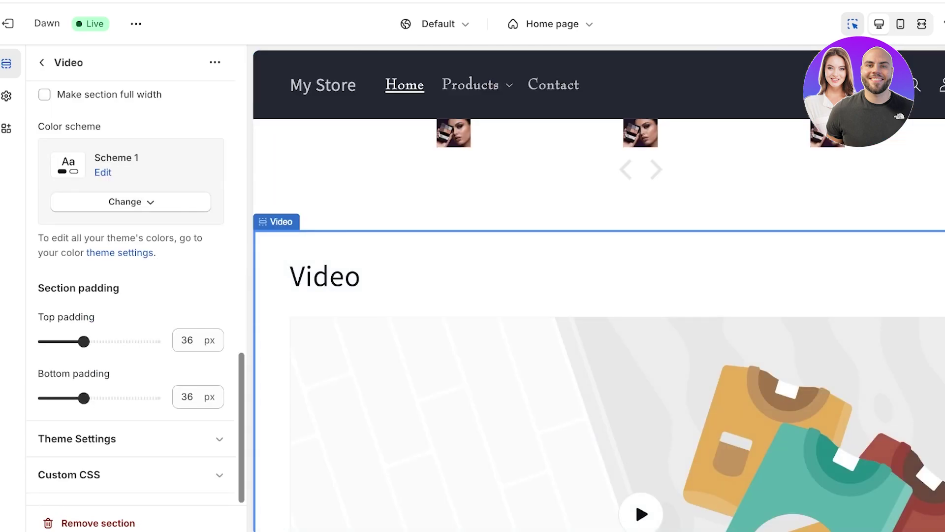
scroll(130, 295, up, 10)
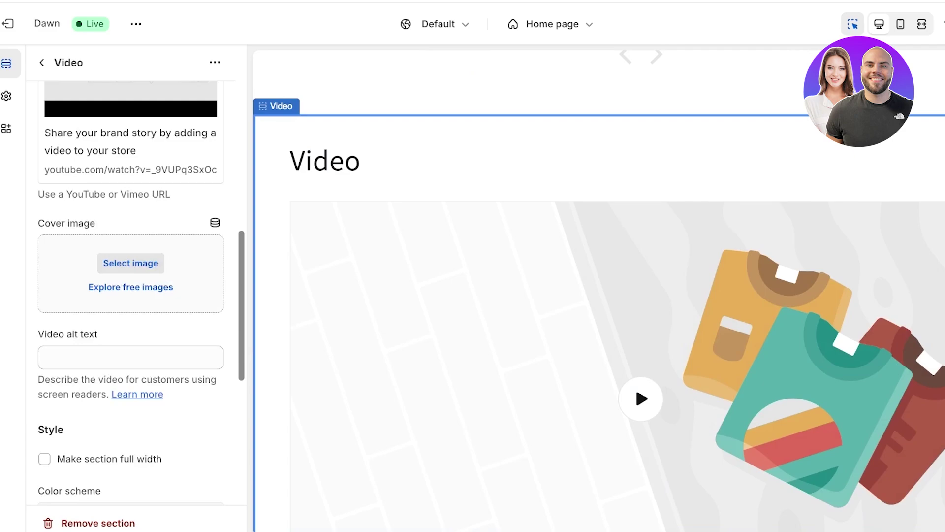
click(76, 164)
key(ctrl+a)
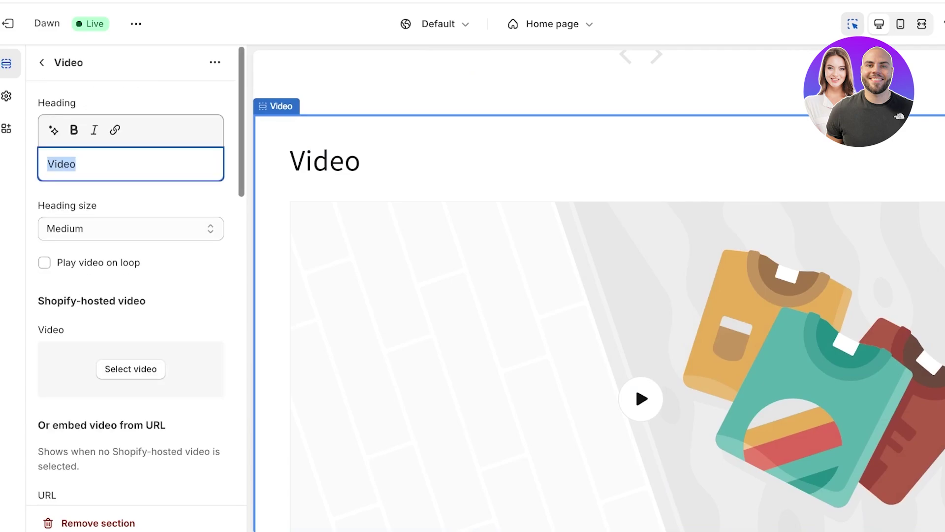
key(BackSpace)
click(131, 369)
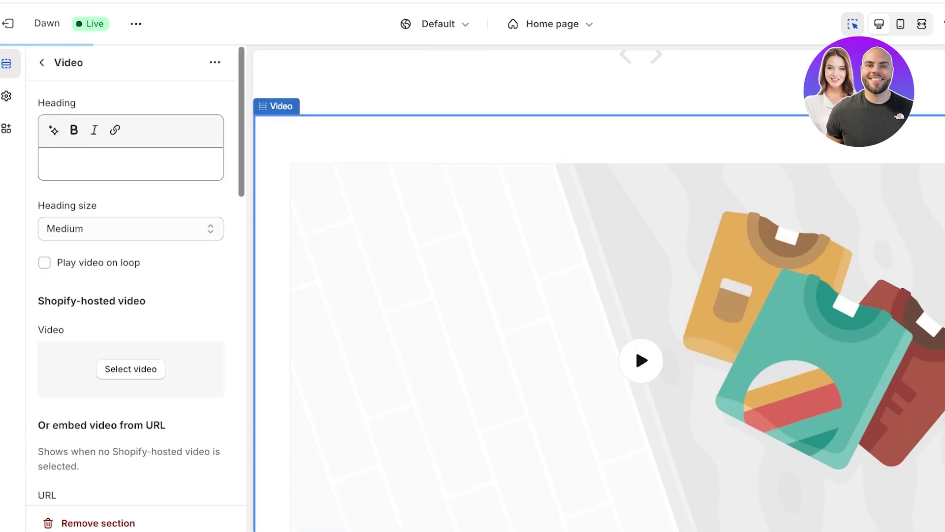
key(Escape)
scroll(131, 241, down, 5)
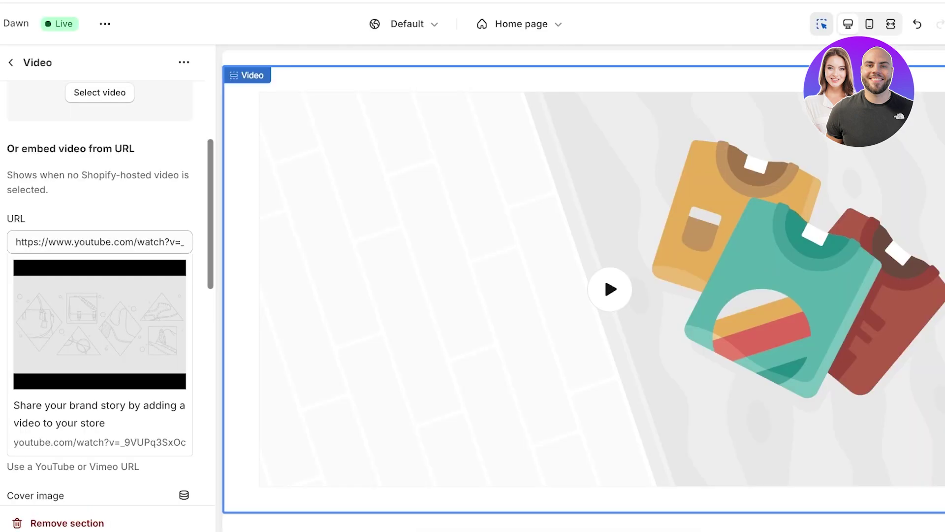
drag(15, 241, 184, 242)
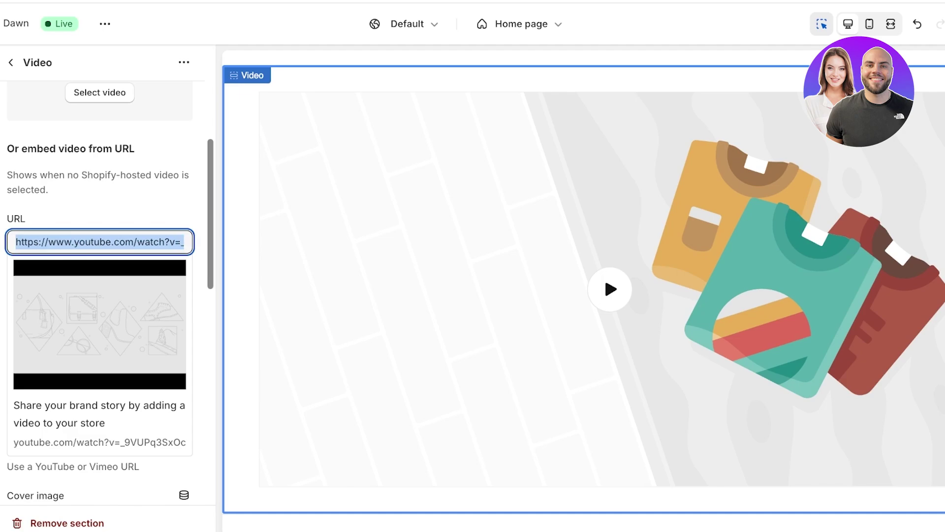
text(https://www.youtube.com/shorts/0zGxtx9fhqd)
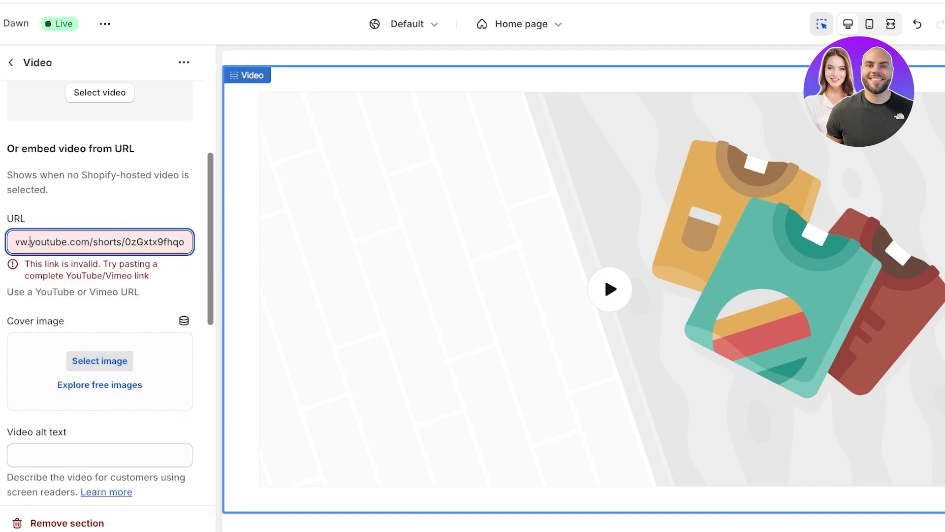
click(29, 242)
key(BackSpace)
key(BackSpace)
key(BackSpace)
key(BackSpace)
key(BackSpace)
key(BackSpace)
key(BackSpace)
key(BackSpace)
key(BackSpace)
key(BackSpace)
key(BackSpace)
key(BackSpace)
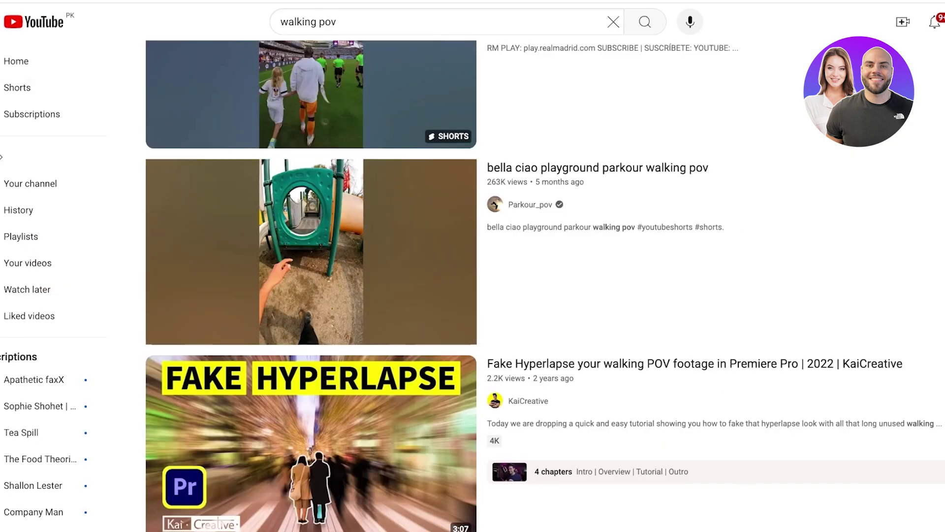
Browse the "walking pov" results on YouTube and open the video "Walk from a Happy Dog's POV".
scroll(542, 286, down, 10)
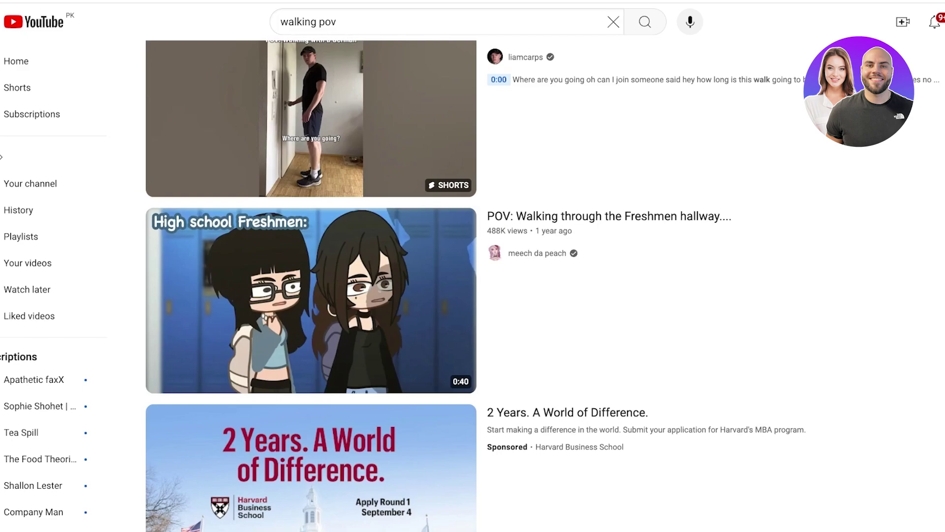
scroll(542, 286, down, 10)
scroll(542, 286, up, 4)
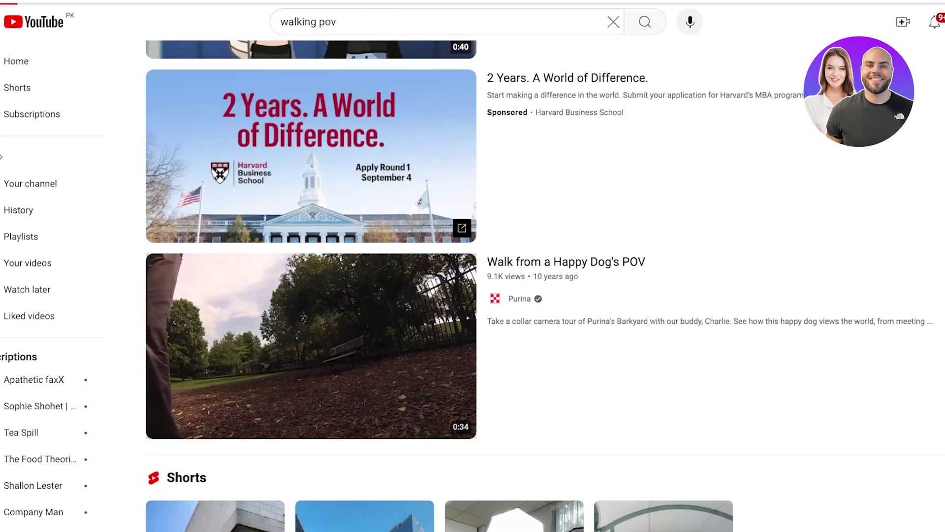
click(311, 346)
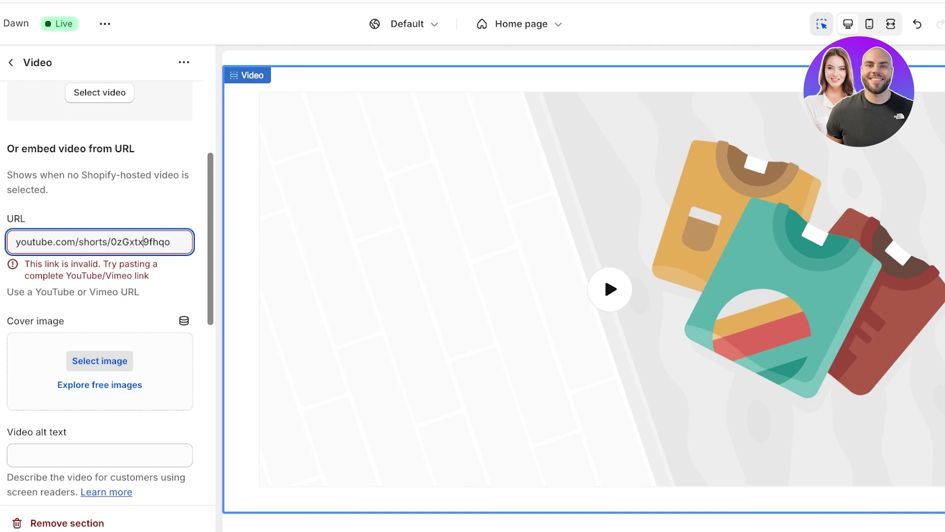
Set the Video section's URL to youtube.com/watch?v=xyFyDxGn_Po, then play and mute the embedded video in the preview.
key(ctrl+a)
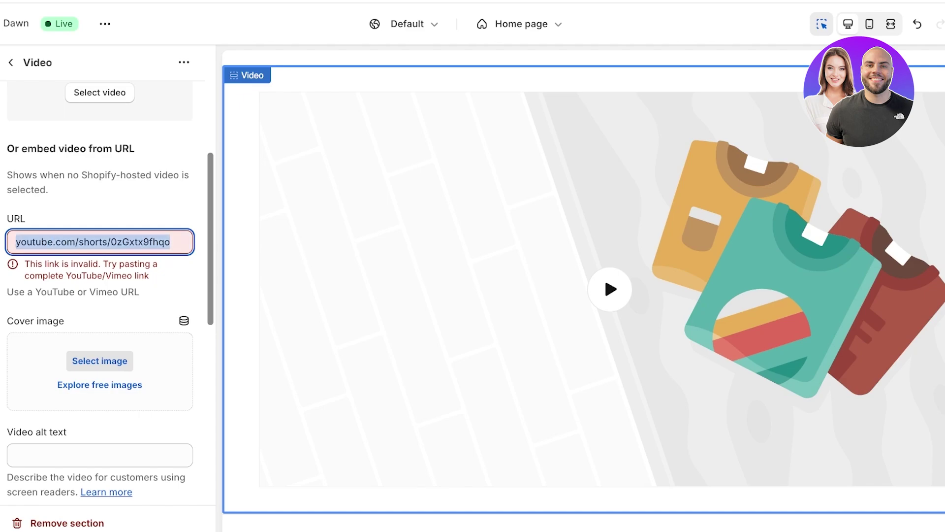
text(youtube.com/watch?v=xyFyDxGn_Po)
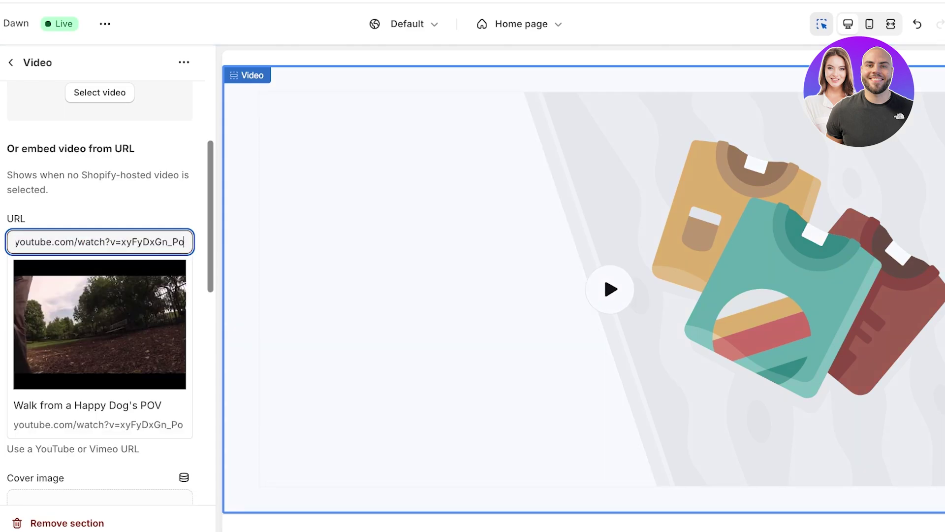
scroll(604, 237, down, 2)
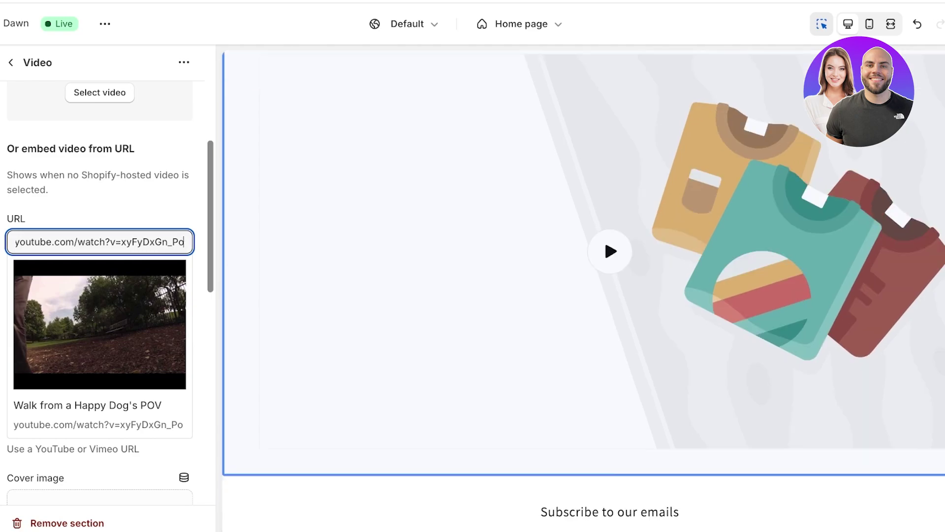
click(610, 195)
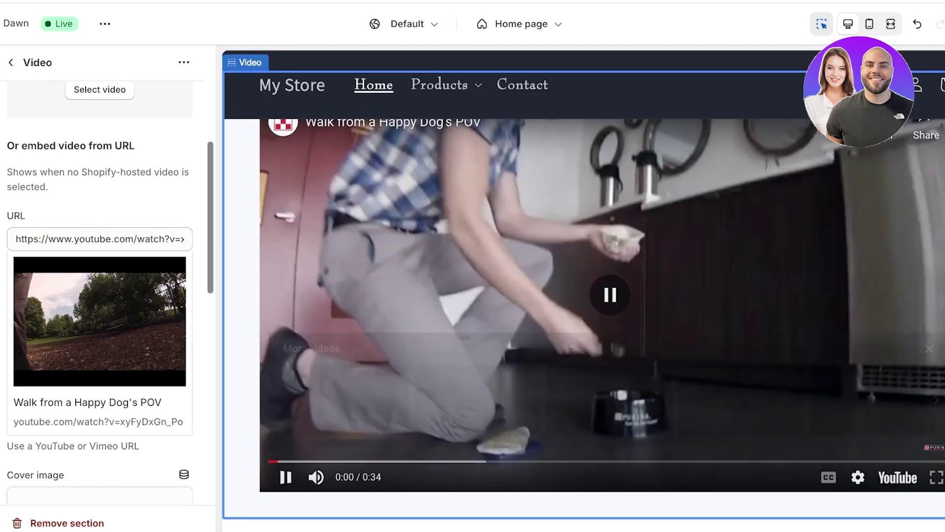
click(316, 480)
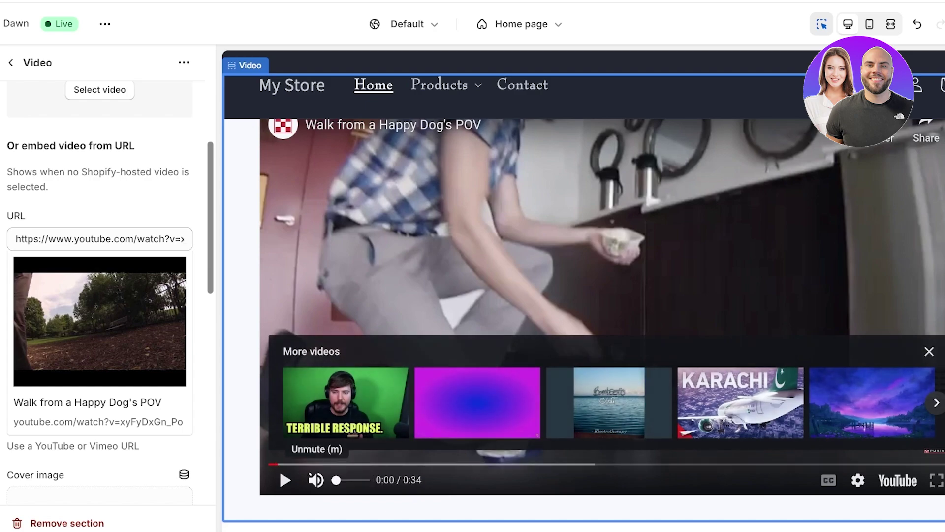
Remove the Video section from the home page template.
scroll(584, 291, up, 8)
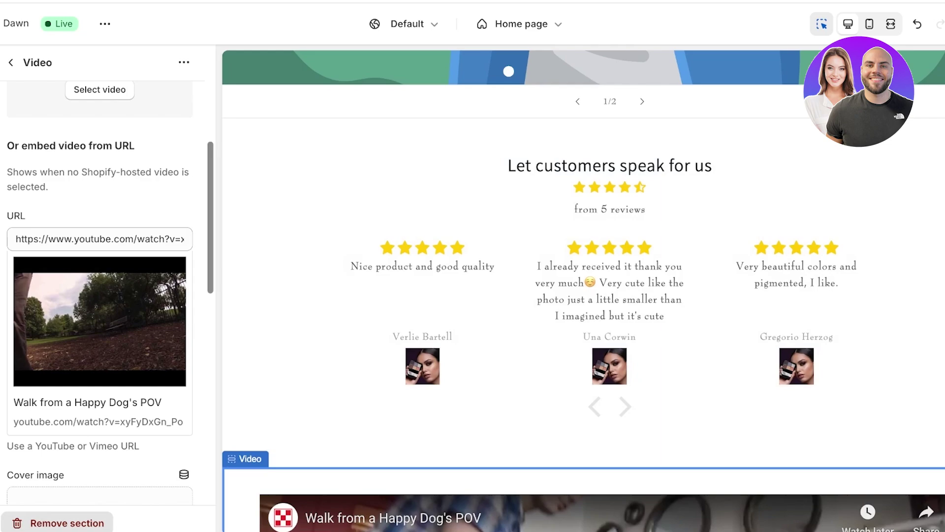
click(67, 523)
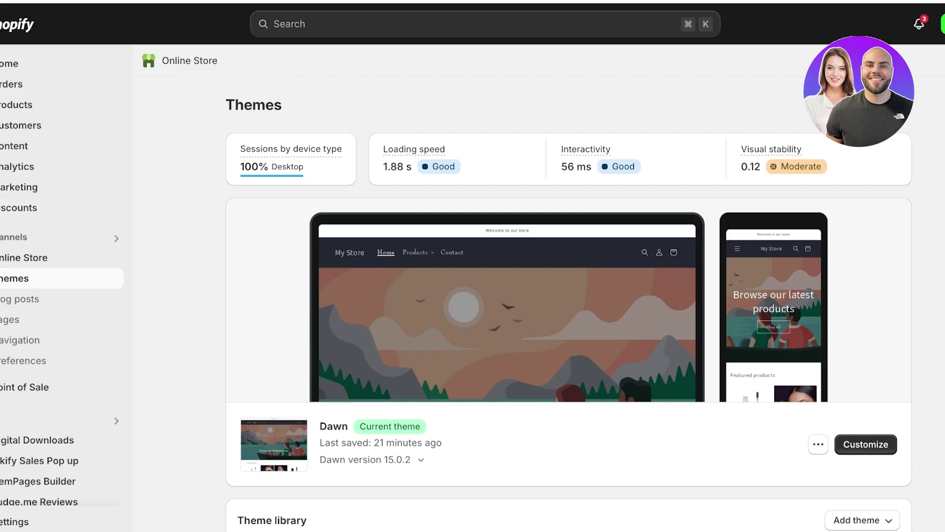
Open the Dawn theme's code for editing and collapse the layout and templates folders.
click(819, 444)
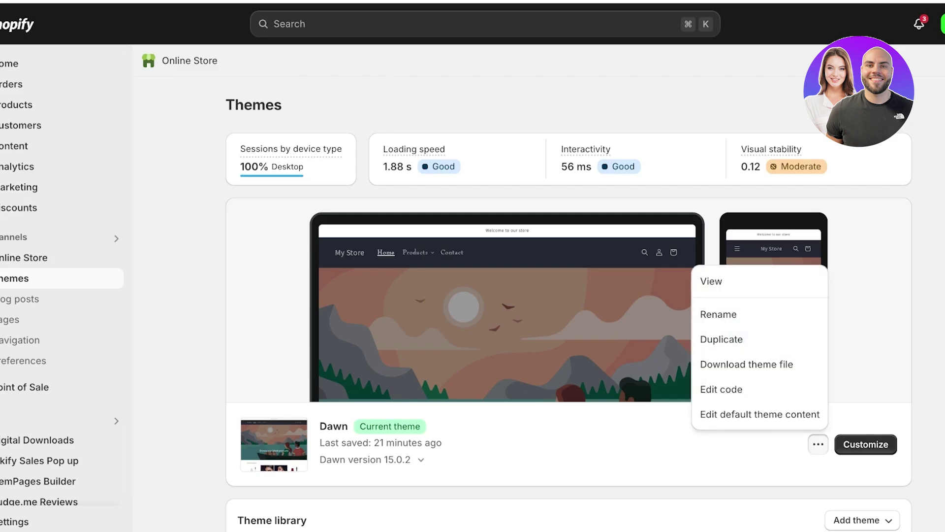
click(722, 389)
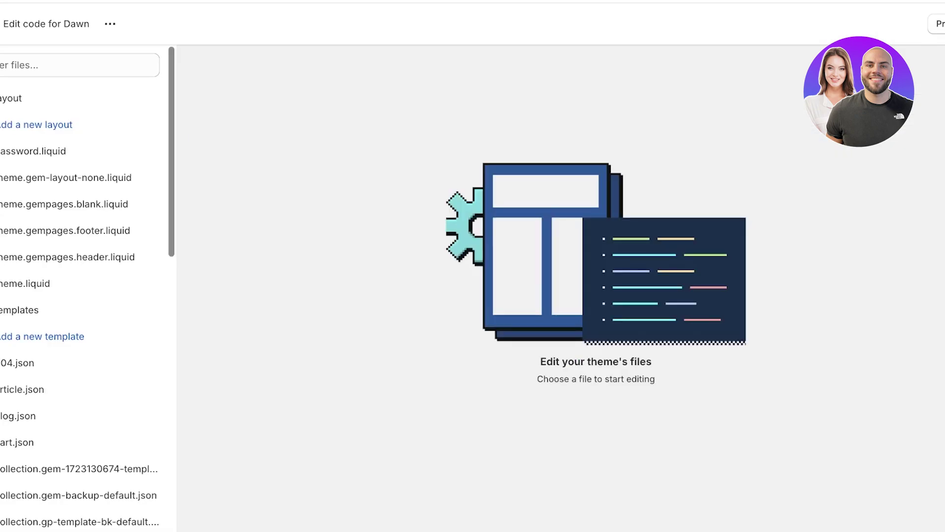
click(11, 98)
click(19, 124)
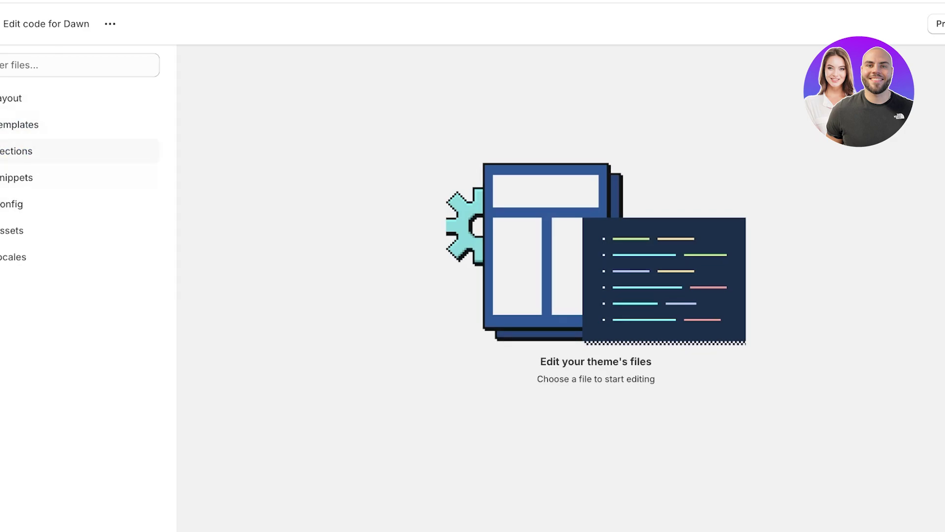
Add a new liquid section file named "videobackground-" to the theme's sections folder.
click(16, 151)
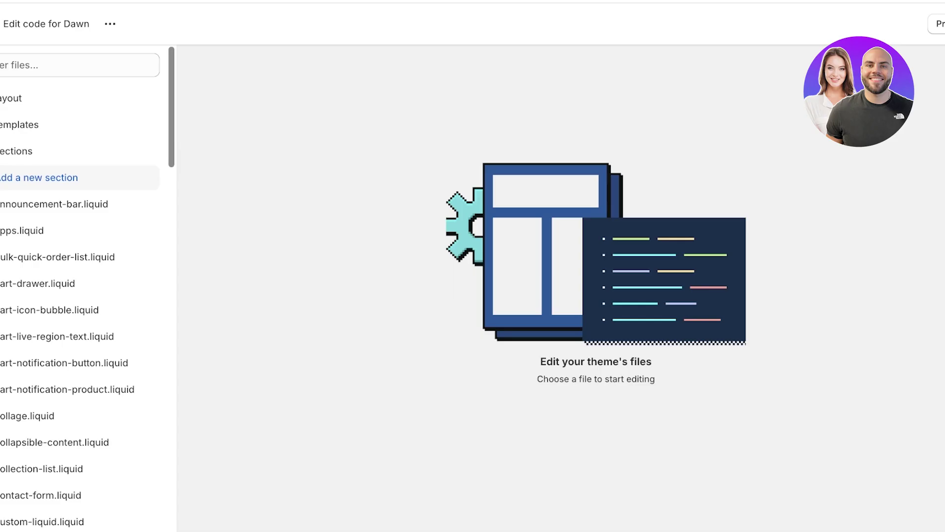
click(39, 178)
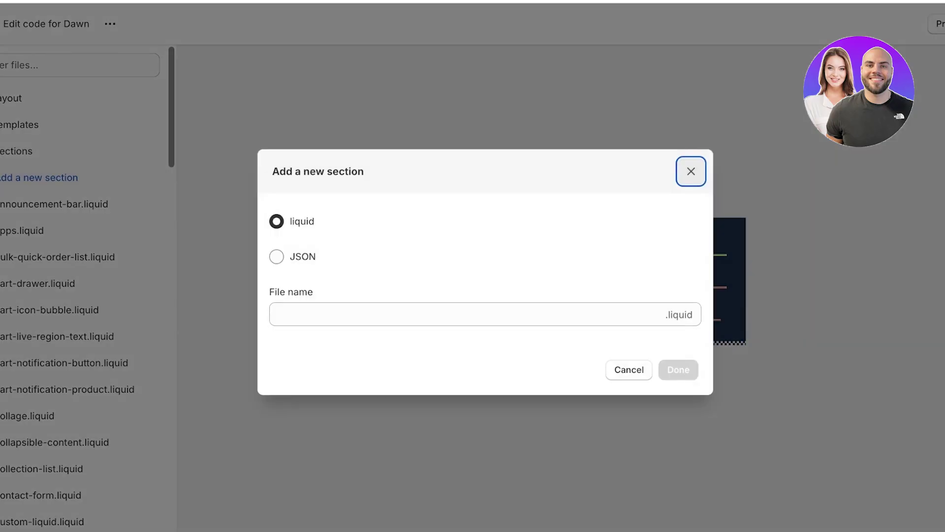
click(278, 314)
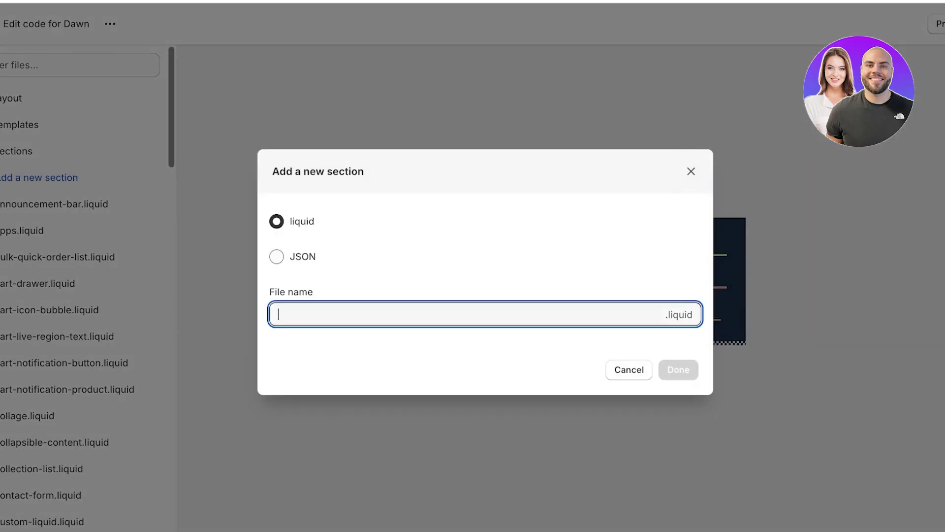
text(videobackgr)
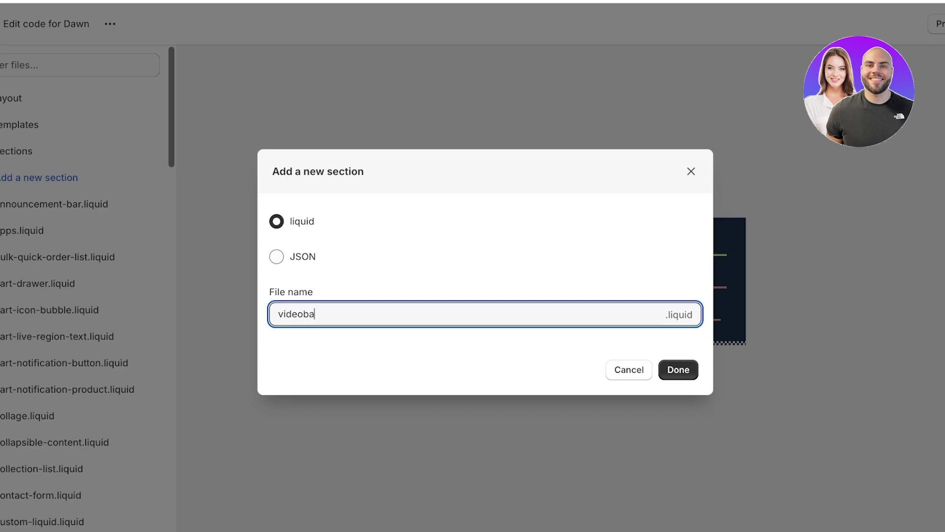
text(ound)
text(-)
key(Return)
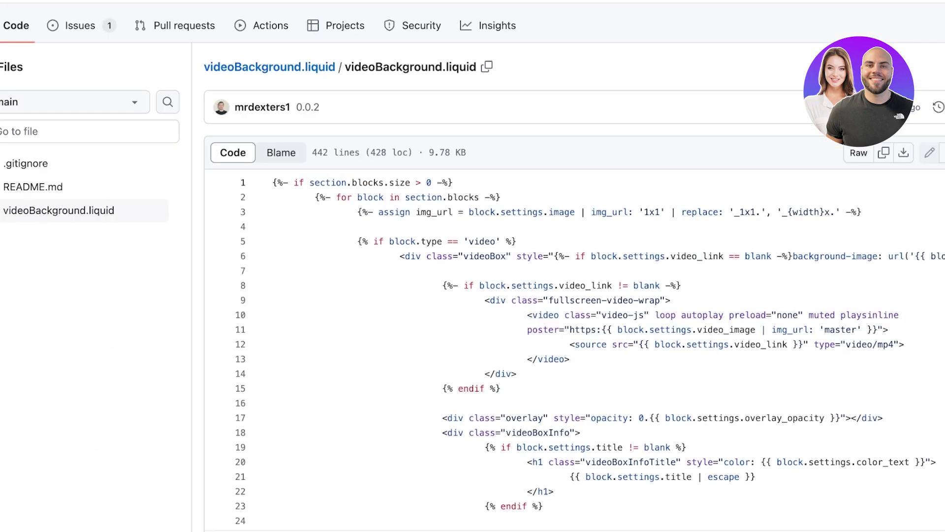
Copy the entire code of videoBackground.liquid, lines 1 to 442, from its GitHub page.
drag(273, 182, 808, 351)
scroll(808, 349, down, 20)
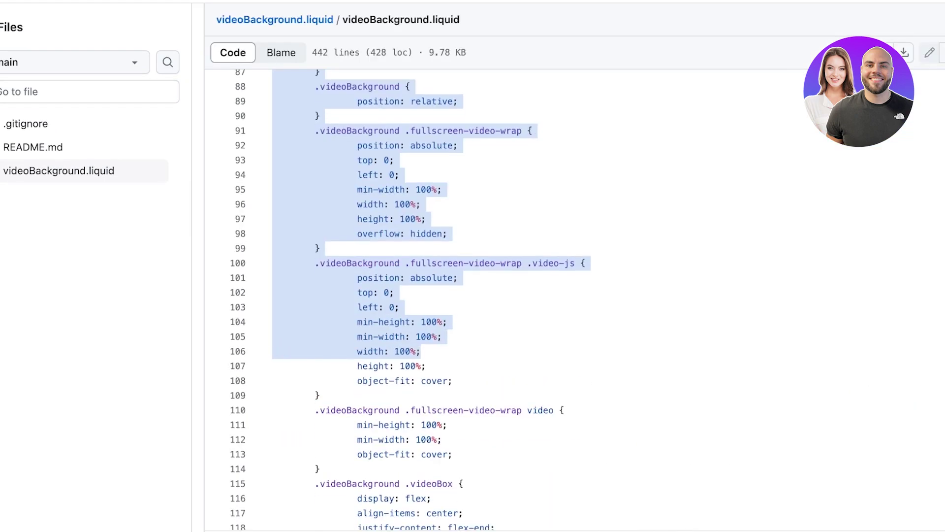
drag(420, 351, 353, 486)
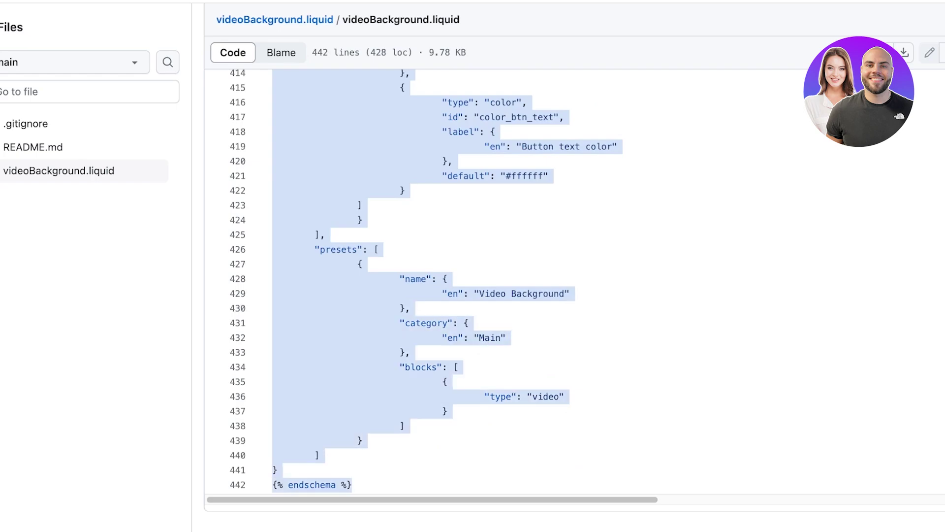
scroll(575, 281, up, 20)
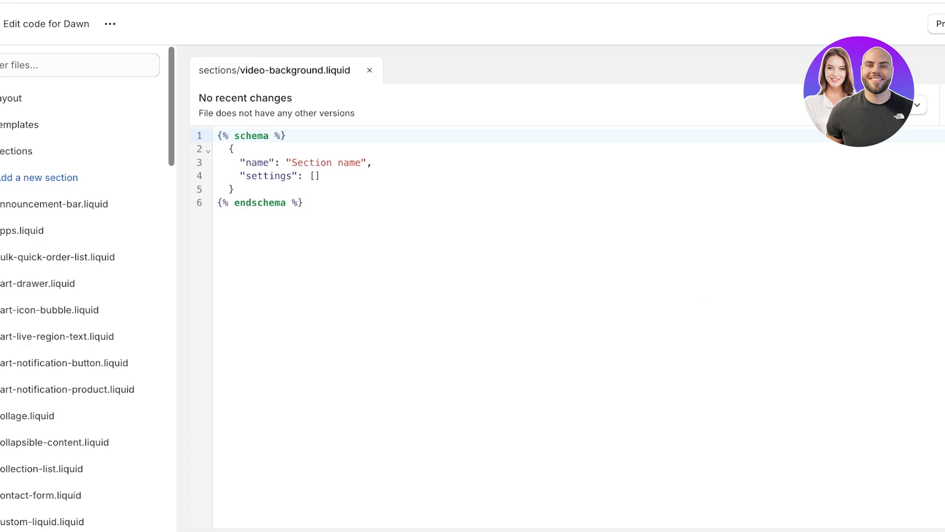
Replace the default schema code in video-background.liquid with the copied GitHub code and save the file.
key(ctrl+a)
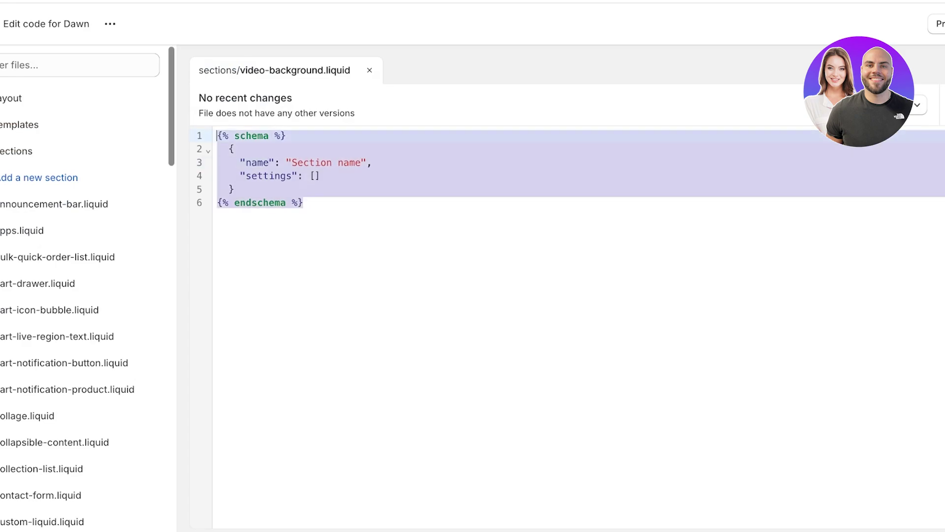
key(ctrl+v)
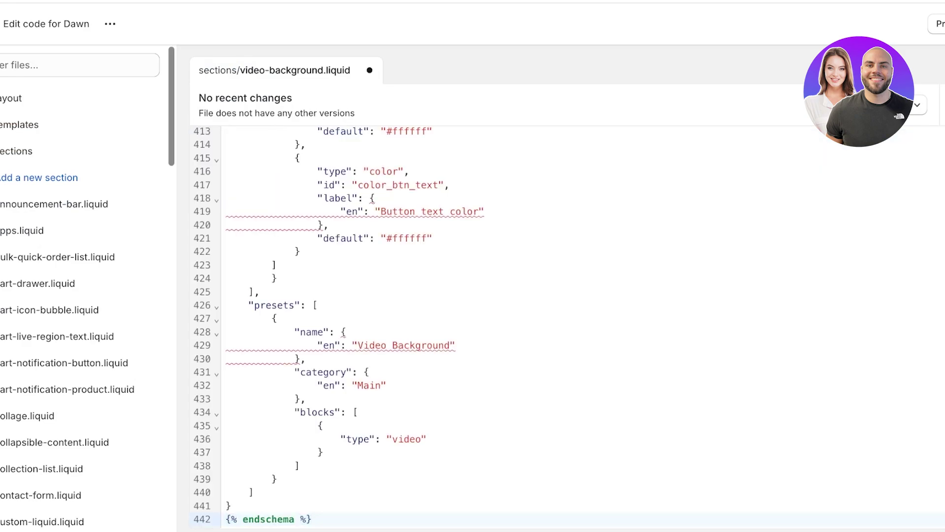
key(ctrl+s)
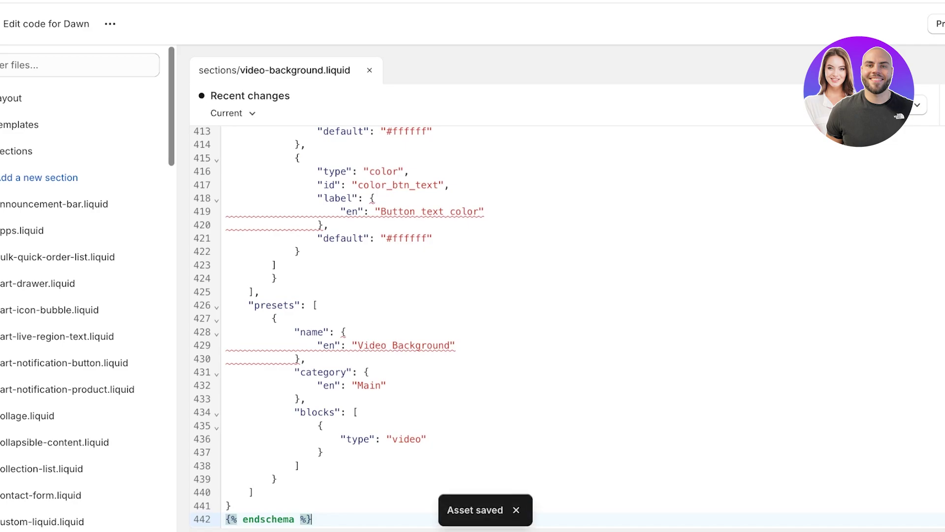
Open the Dawn theme for customizing and look through the sections and app blocks that can be added to the home page template.
key(alt+Left)
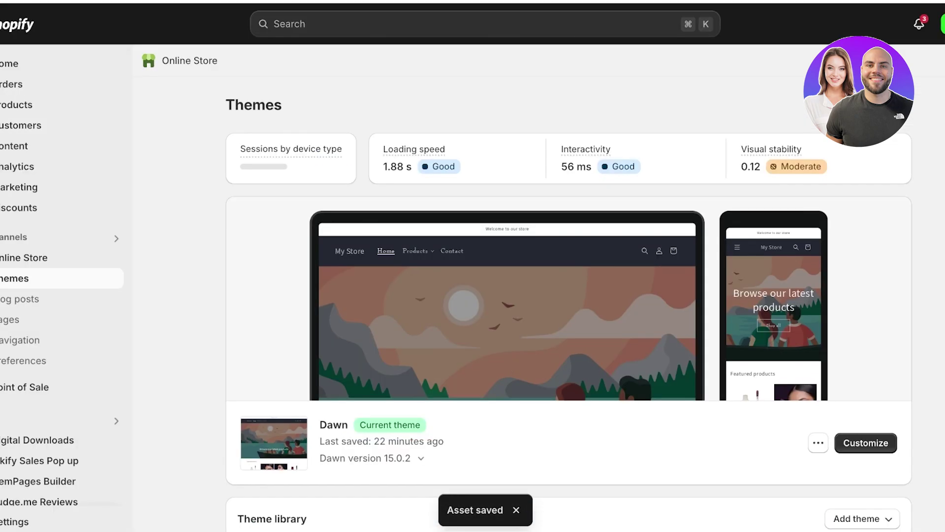
click(866, 444)
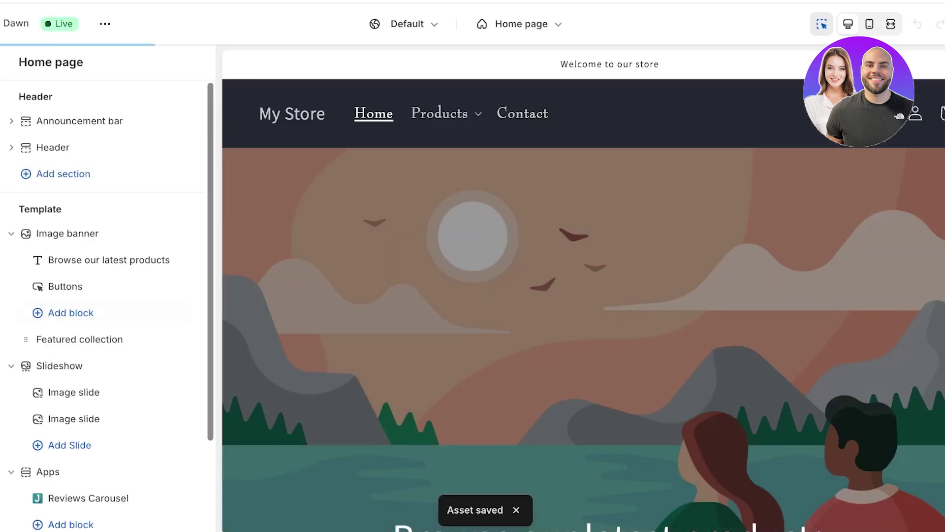
scroll(99, 313, down, 3)
click(63, 426)
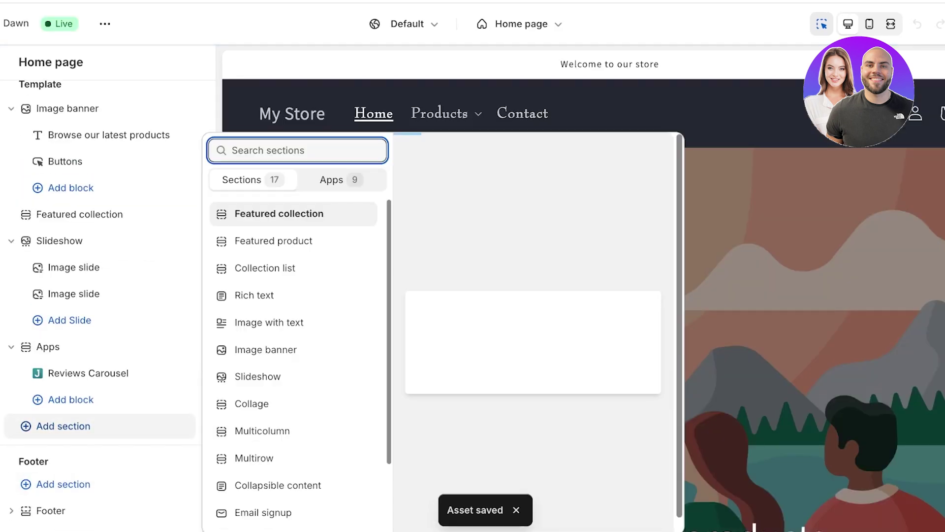
scroll(294, 344, down, 5)
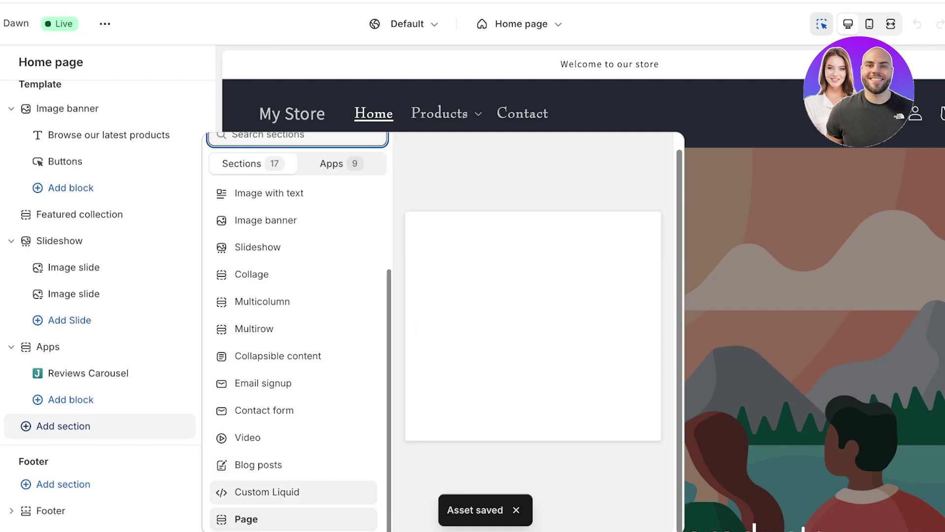
click(341, 164)
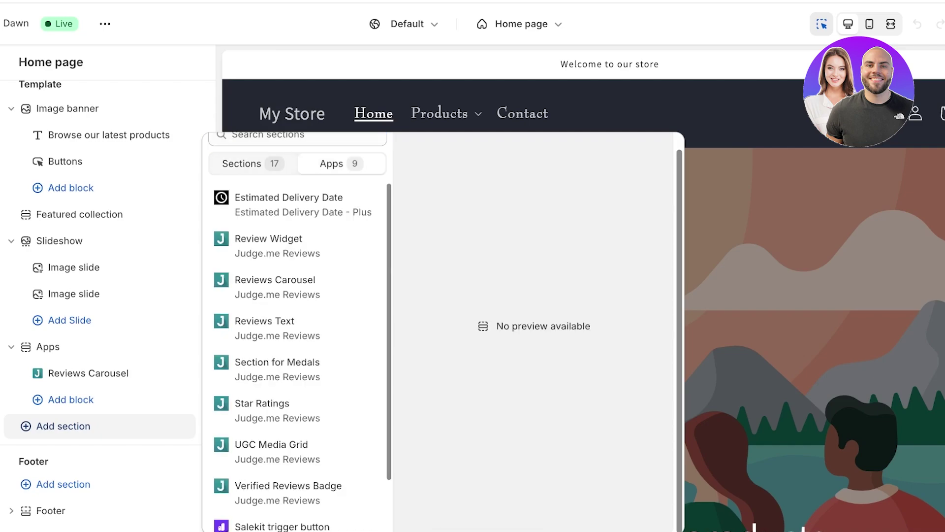
click(253, 163)
scroll(294, 360, down, 3)
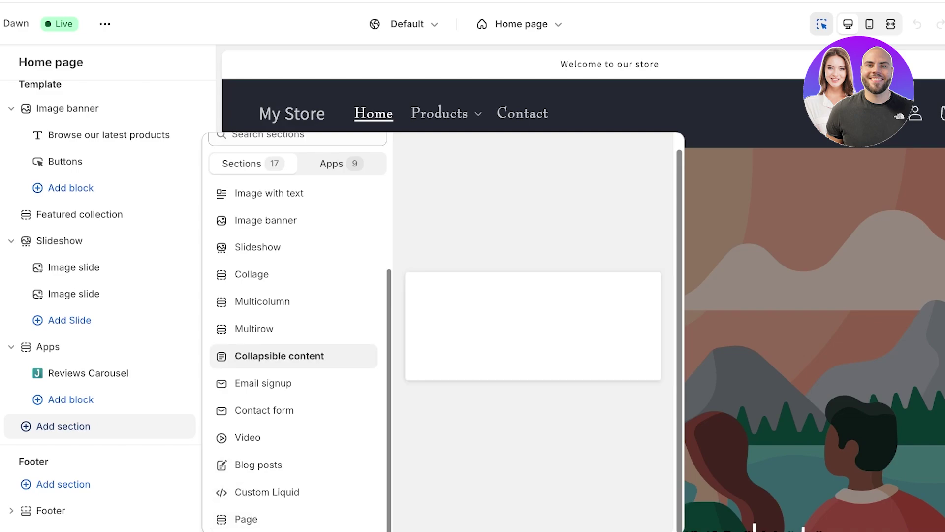
Leave the theme customizer, return to the Themes page and reopen the Dawn theme's code.
click(4, 23)
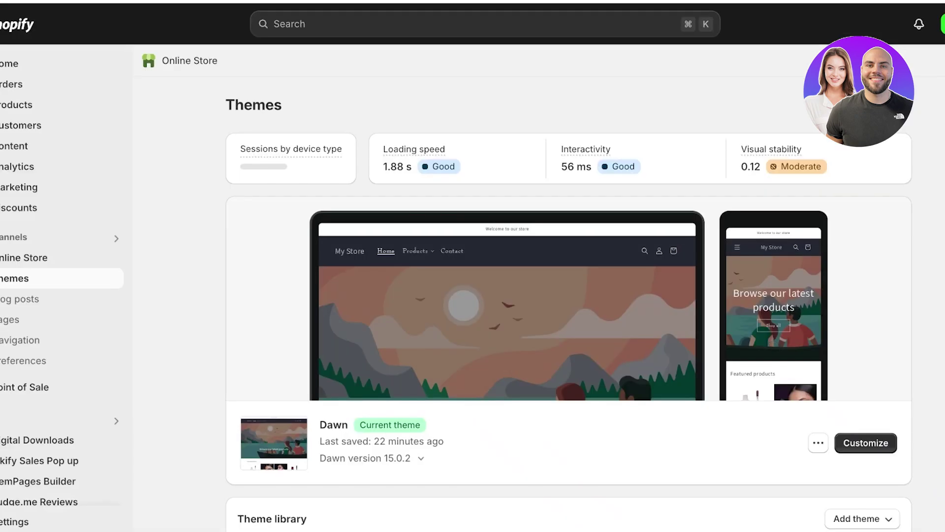
scroll(566, 295, down, 3)
scroll(570, 288, down, 1)
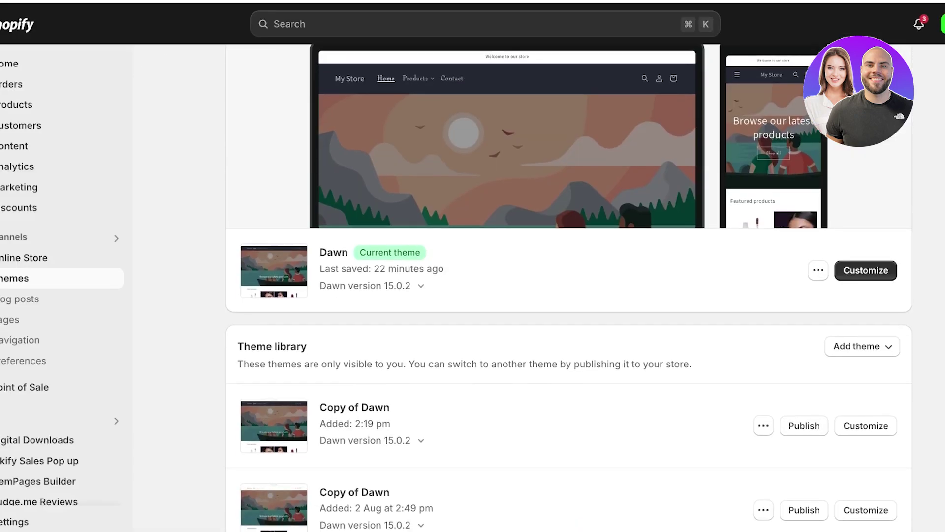
click(818, 270)
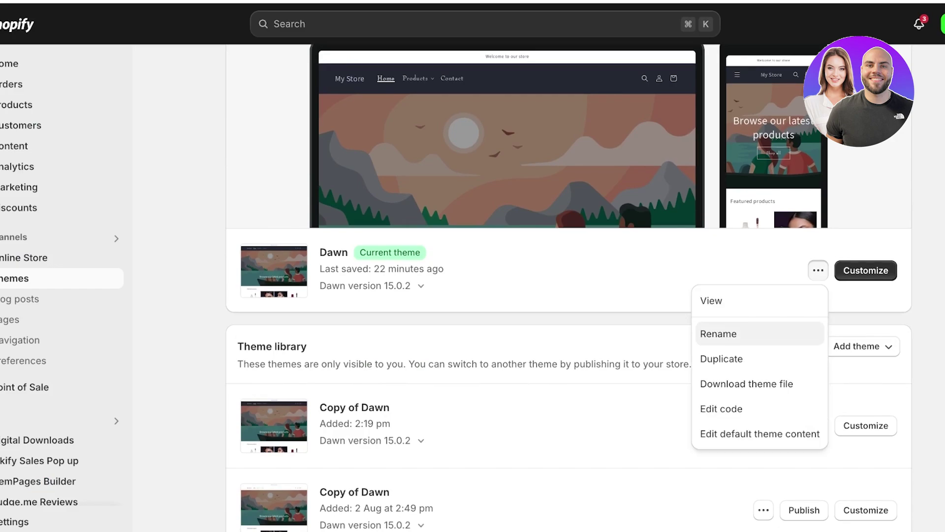
click(866, 270)
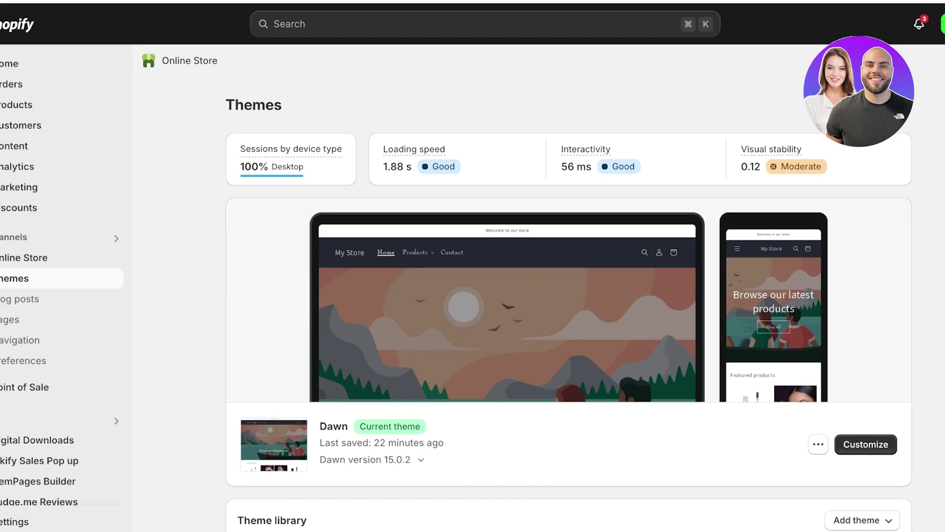
click(818, 444)
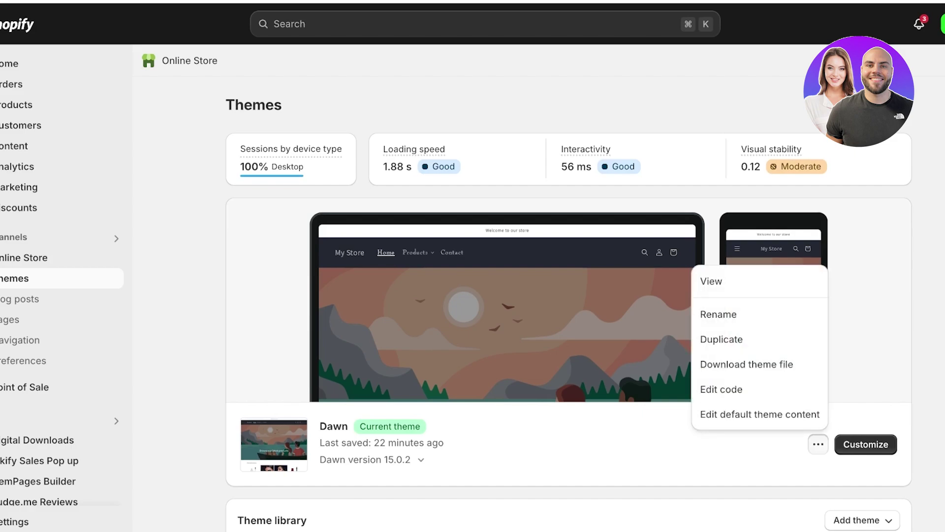
click(721, 389)
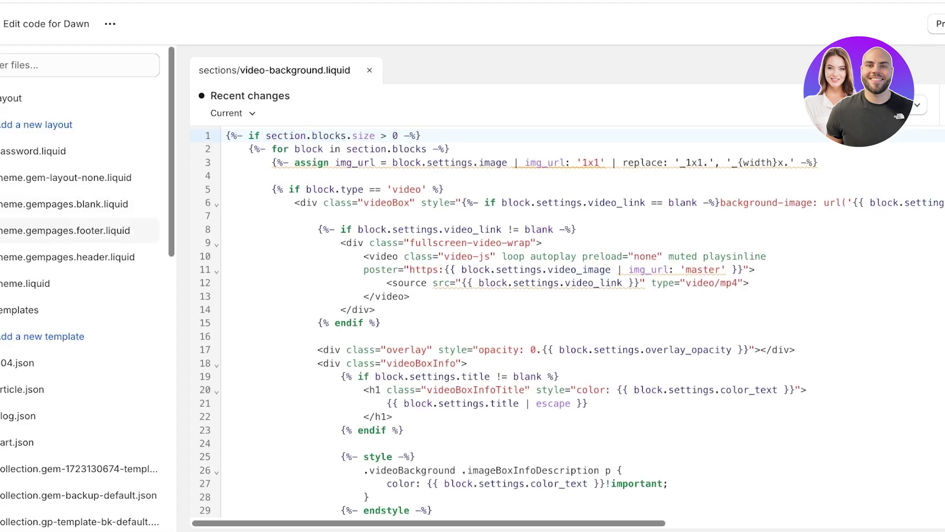
Review the code in video-background.liquid and browse the theme's file list through to the sections folder.
scroll(566, 321, down, 7)
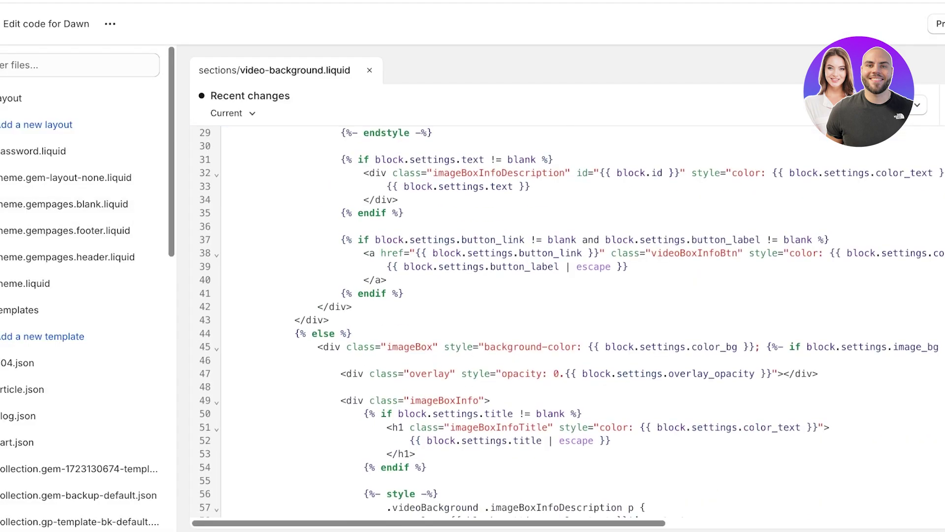
scroll(566, 320, up, 7)
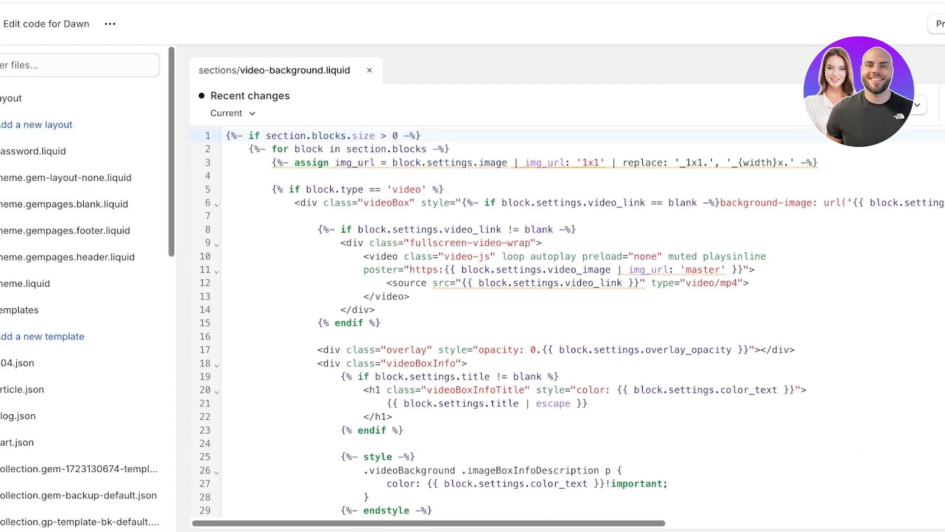
scroll(899, 117, down, 6)
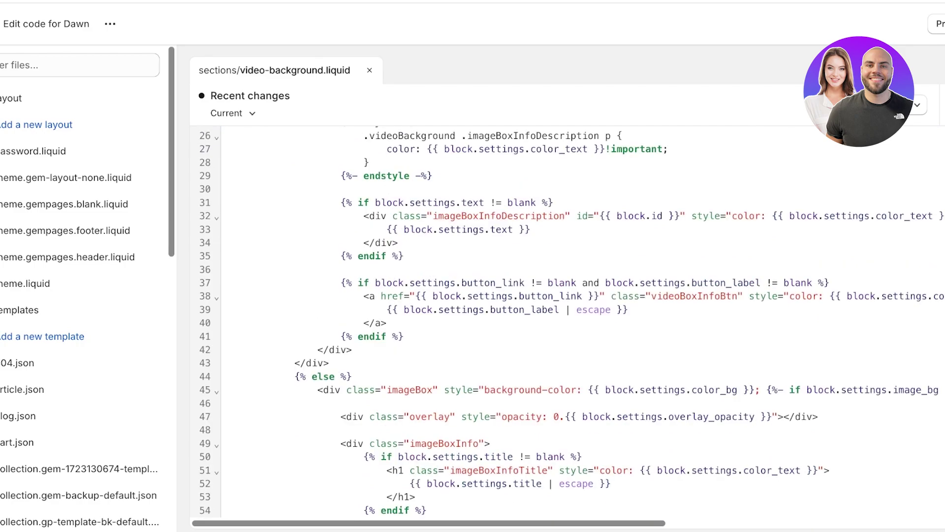
scroll(899, 116, up, 5)
scroll(899, 116, down, 20)
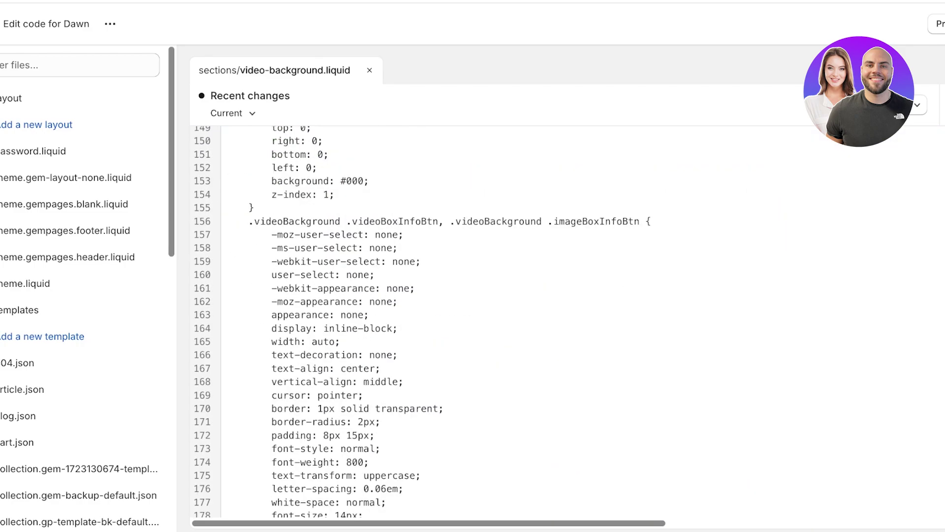
scroll(79, 330, down, 4)
scroll(79, 331, up, 4)
scroll(79, 321, down, 10)
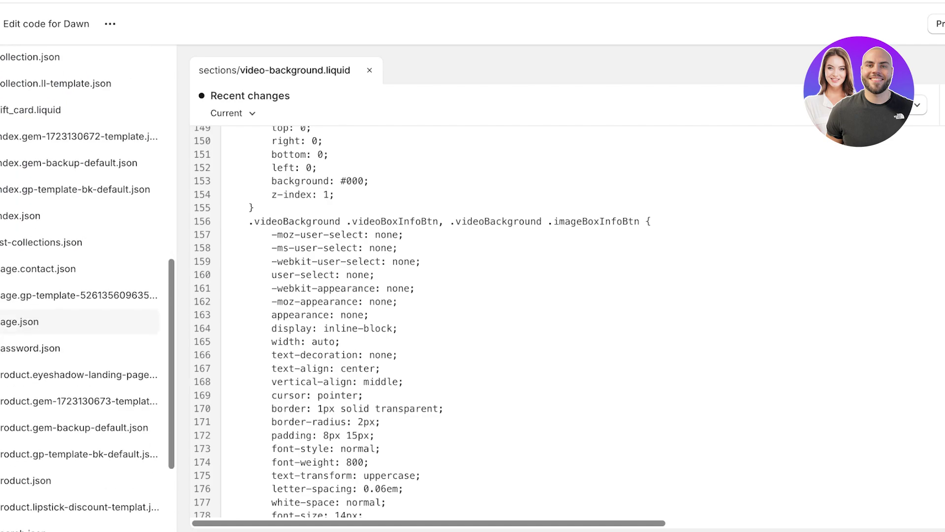
scroll(79, 322, down, 3)
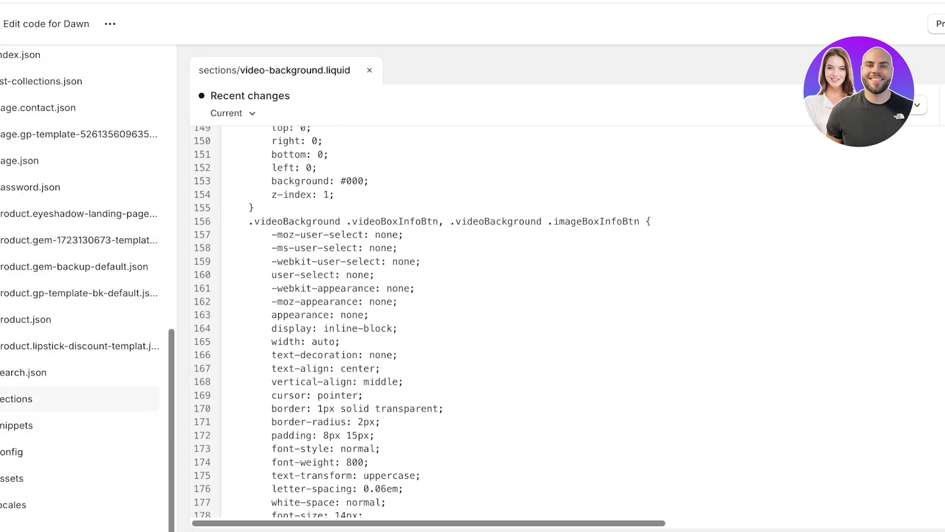
click(78, 399)
scroll(78, 399, down, 3)
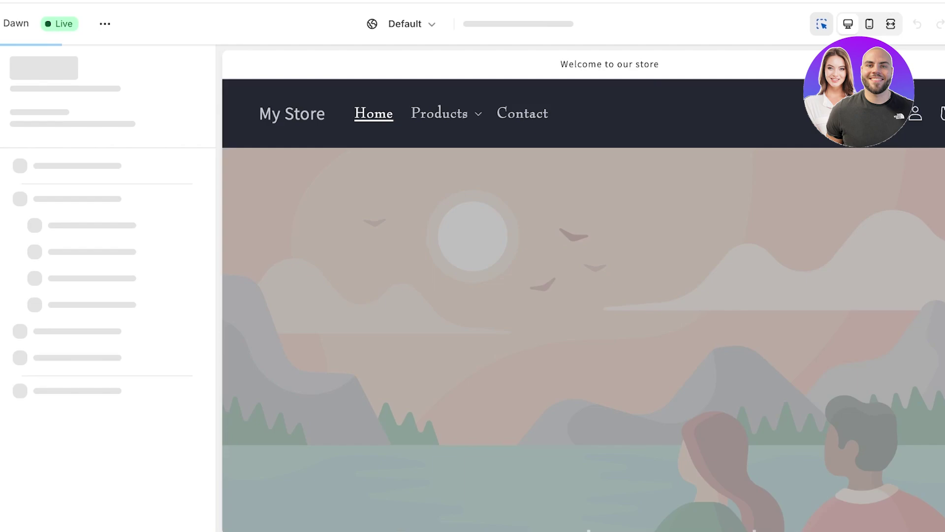
Search the available sections for "video" and add the Video Background section to the home page template.
click(519, 23)
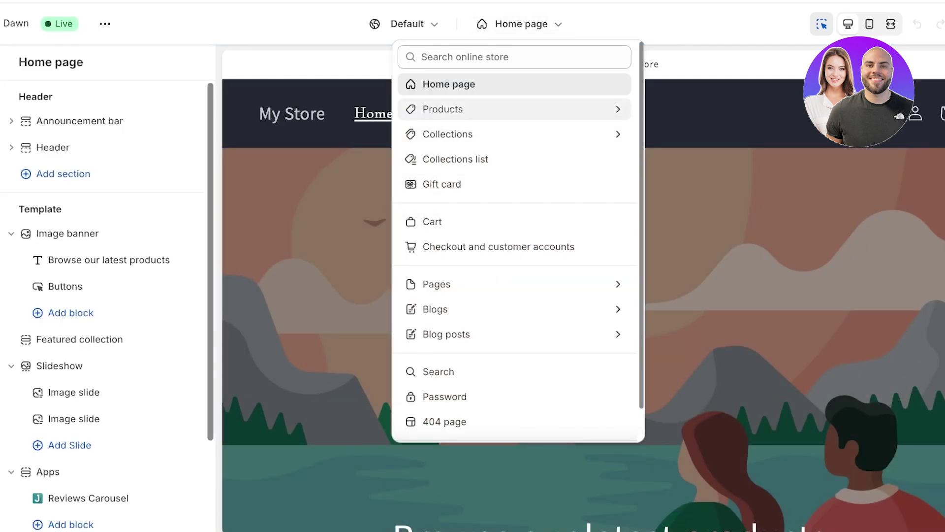
click(514, 109)
scroll(105, 434, down, 2)
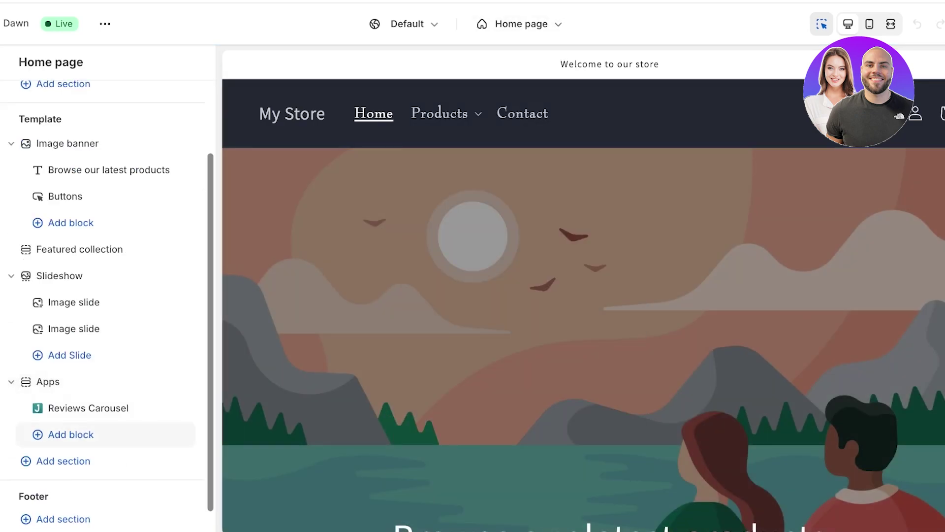
click(63, 461)
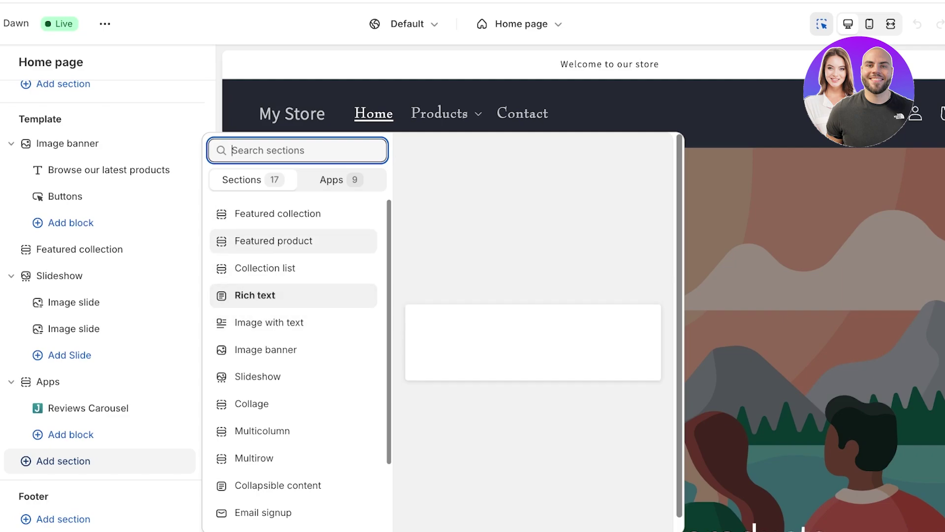
scroll(293, 398, down, 1)
scroll(294, 426, down, 3)
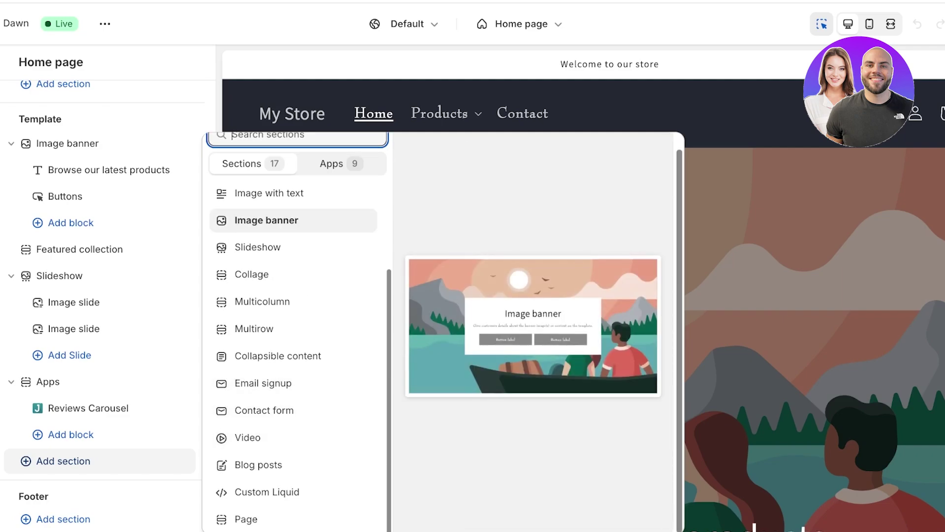
text(video)
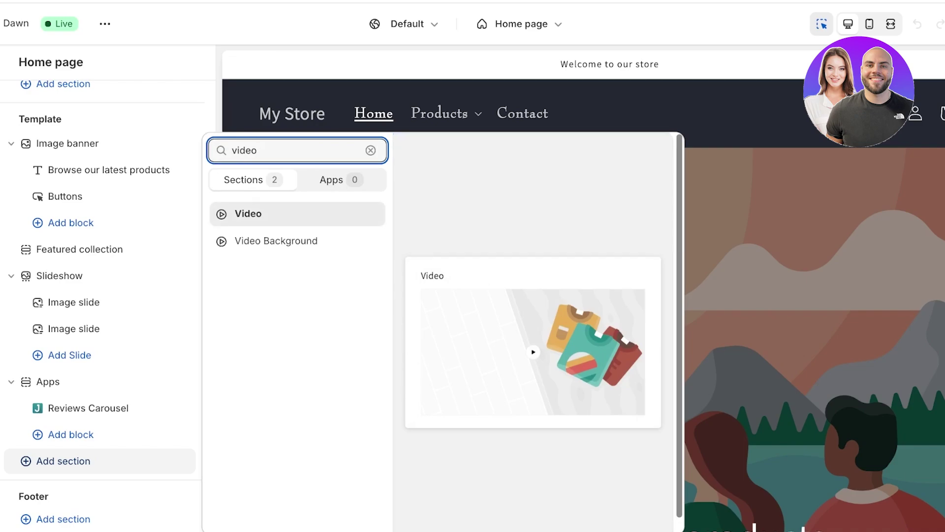
key(Down)
key(Return)
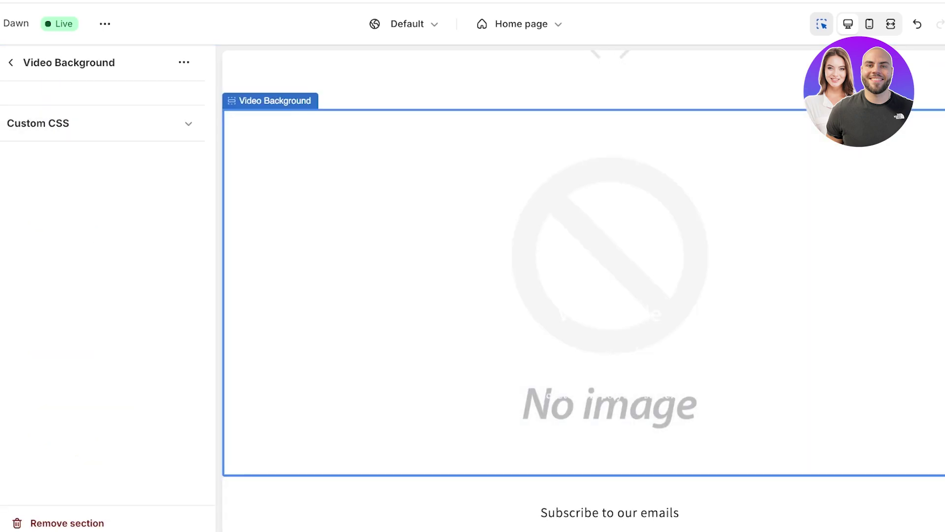
Go back to the home page section list and open the settings of the Video slide block under Video Background.
click(184, 62)
key(Escape)
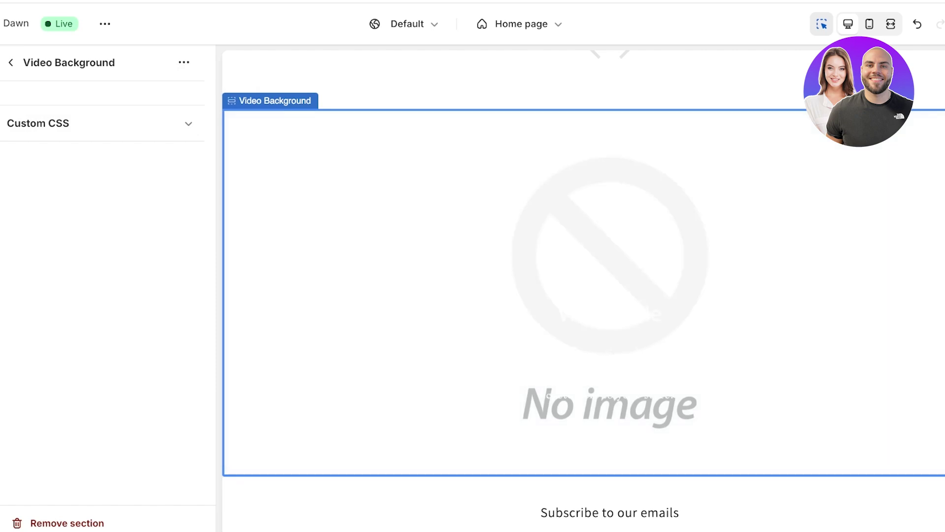
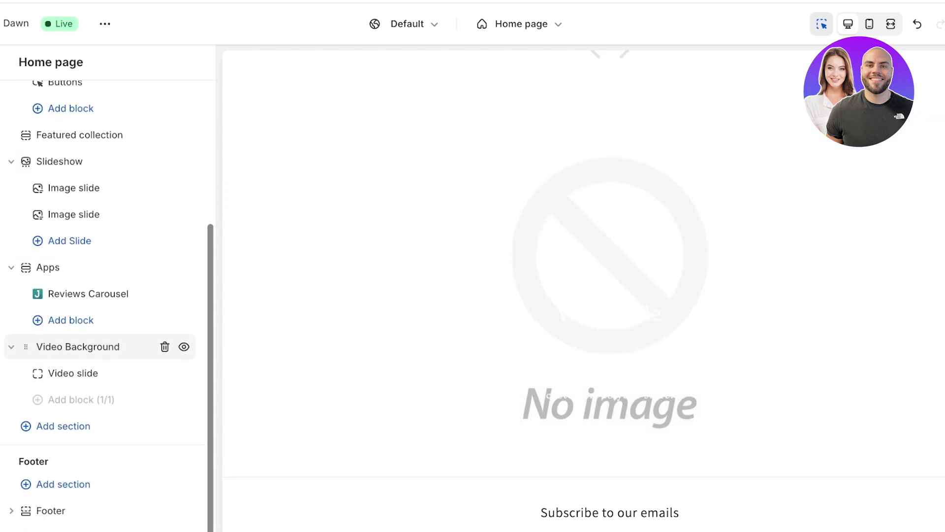
click(11, 62)
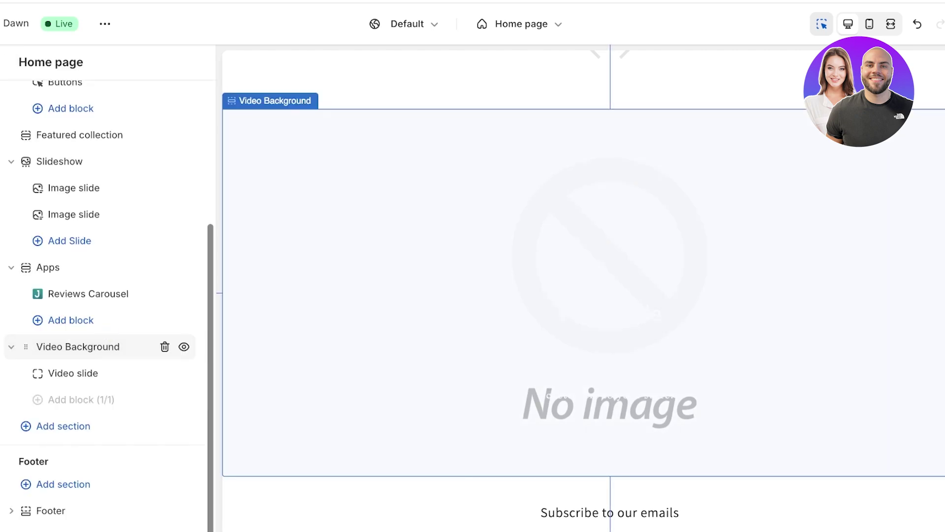
click(72, 373)
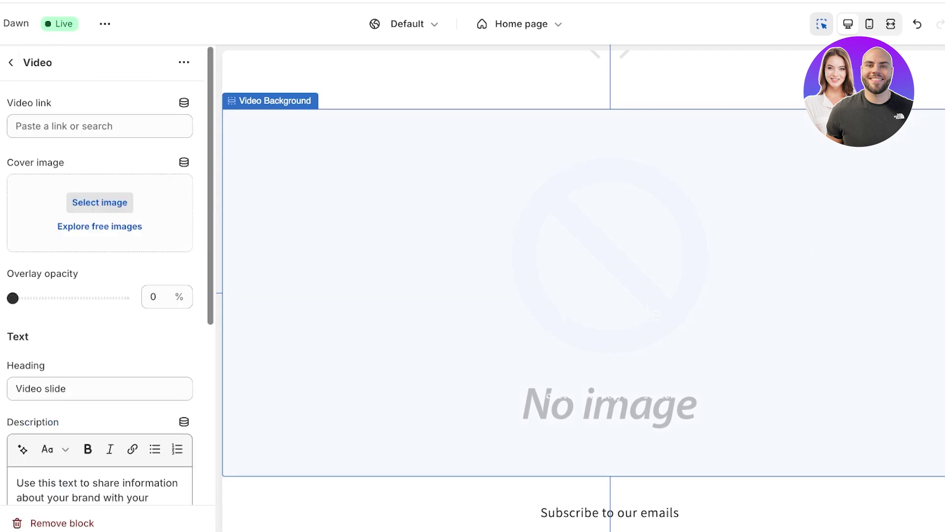
click(99, 126)
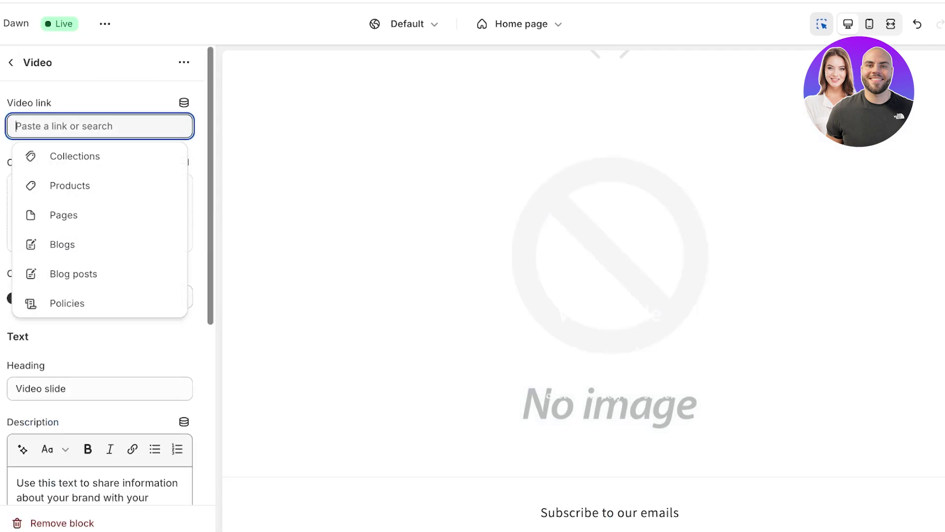
key(ctrl+v)
click(177, 126)
click(100, 126)
text(https://www.youtube.com/watch?v=xyFyDxDn_Fs)
key(Return)
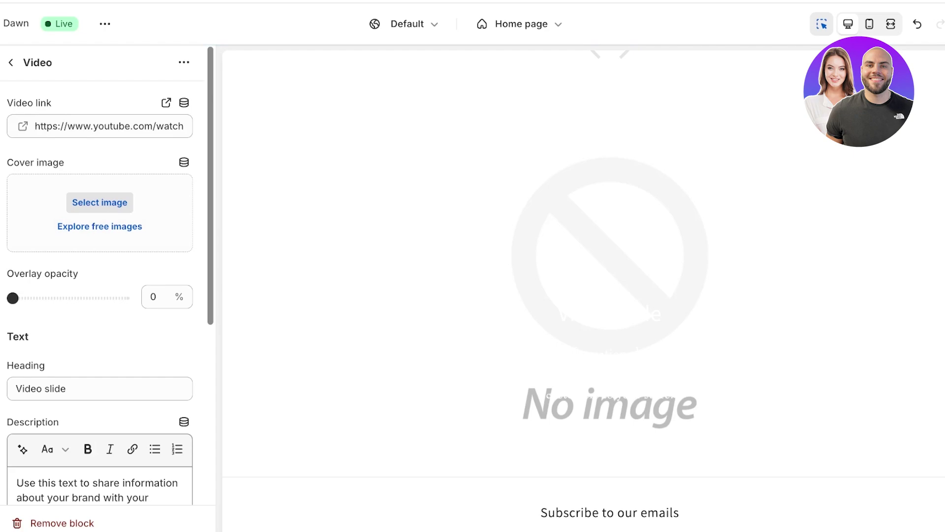
Clear the heading "Video slide" and the placeholder description text from the Video block.
scroll(108, 276, down, 2)
scroll(109, 295, down, 4)
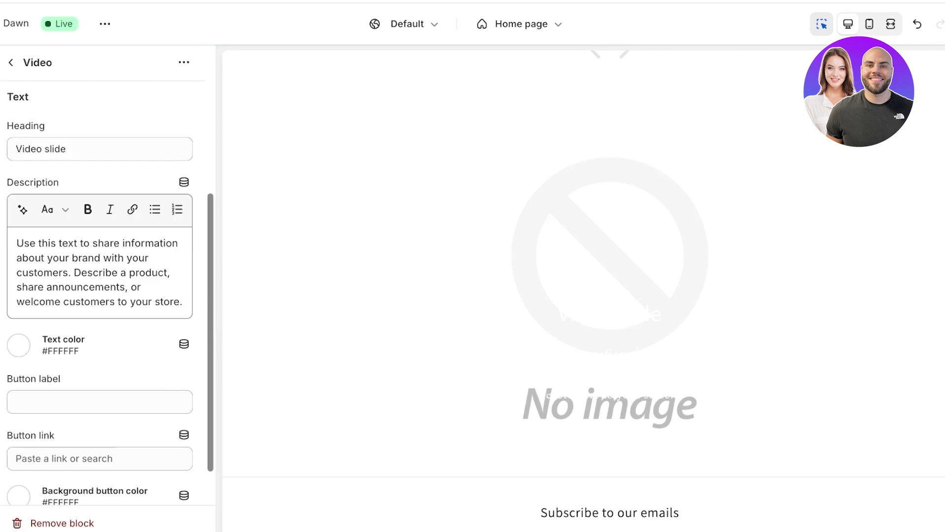
drag(16, 149, 66, 148)
key(BackSpace)
click(82, 286)
key(ctrl+a)
key(BackSpace)
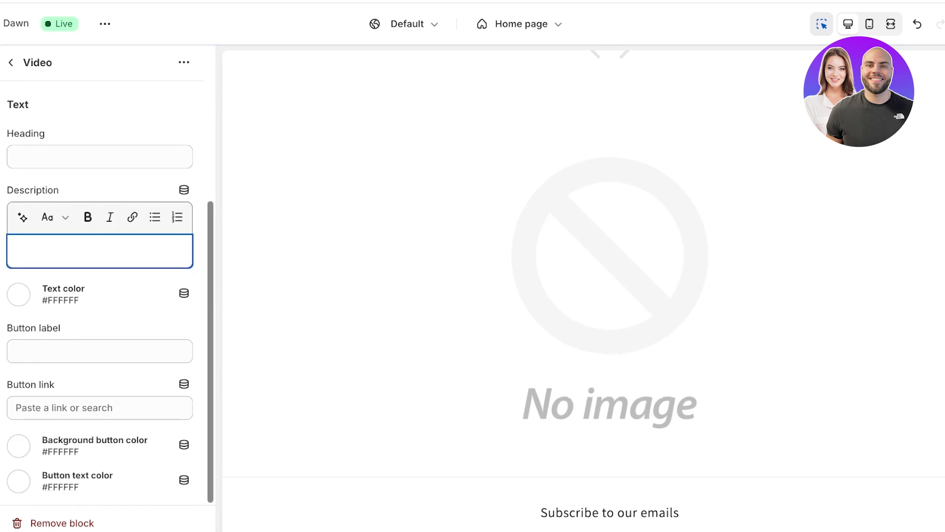
scroll(99, 231, up, 5)
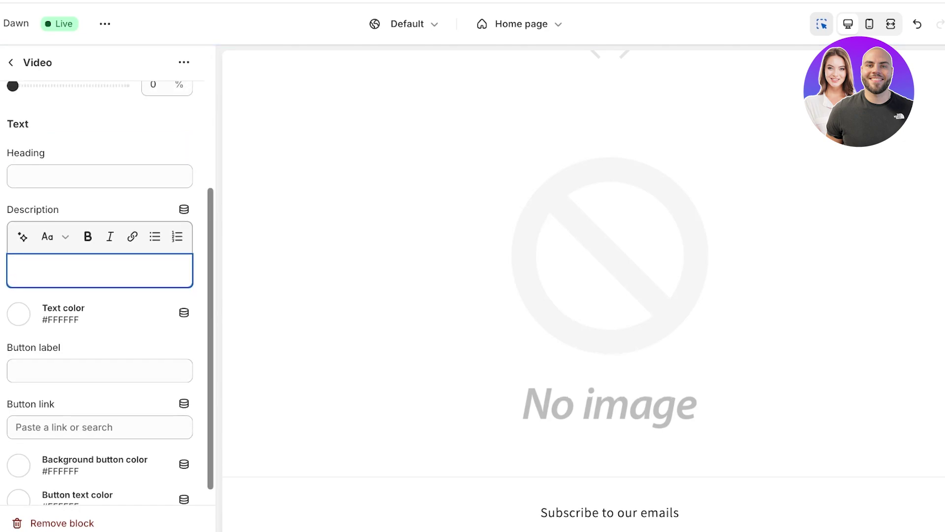
click(11, 62)
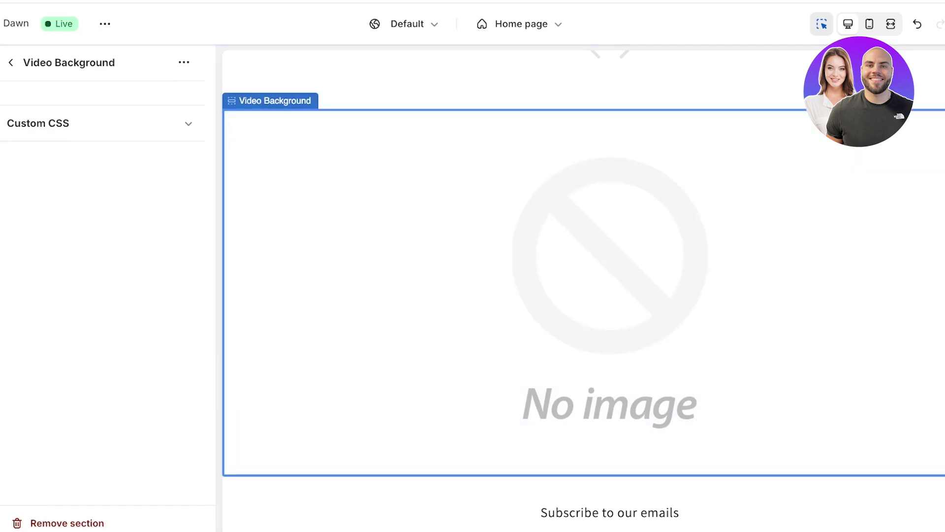
click(11, 62)
click(61, 373)
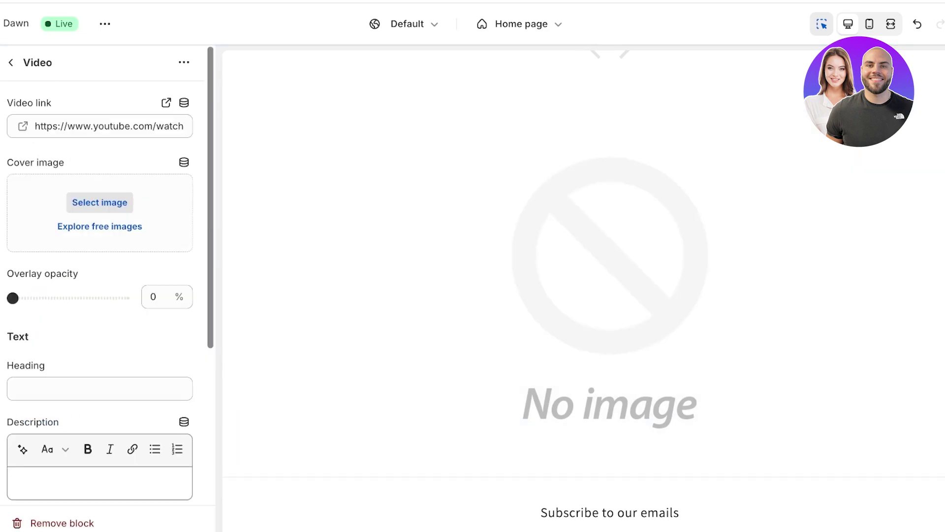
click(35, 126)
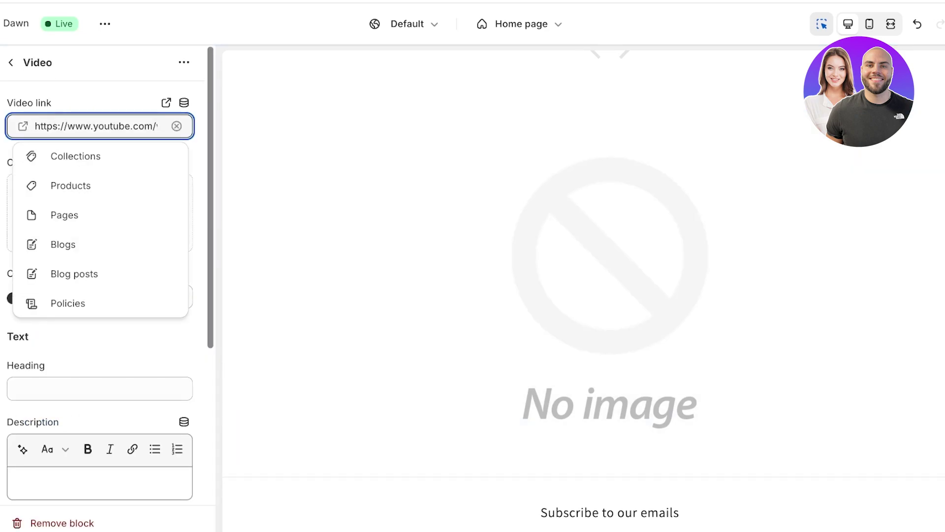
drag(67, 126, 35, 126)
key(BackSpace)
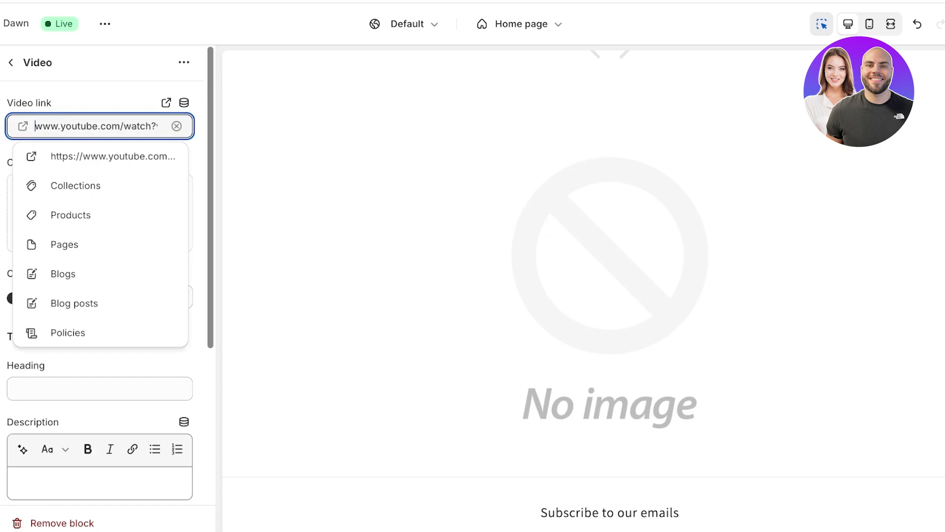
key(Return)
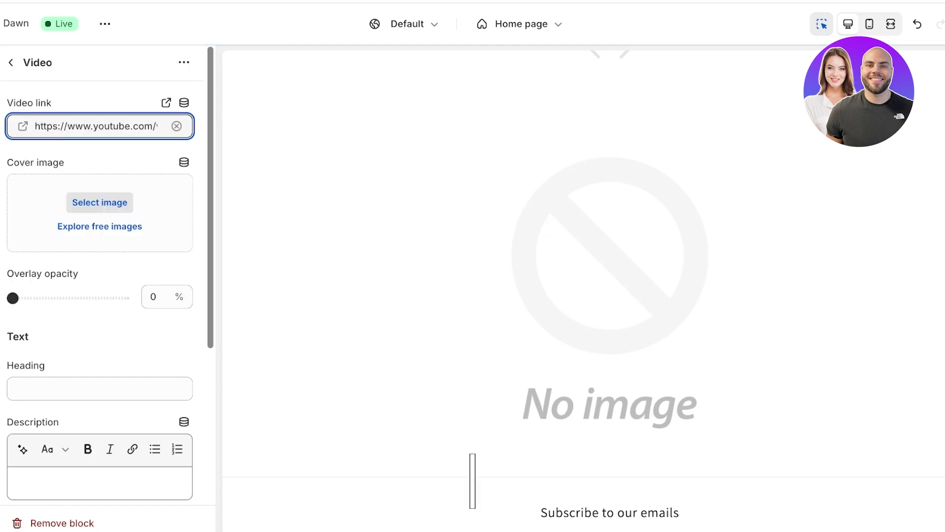
Save the changes and move the Video Background section above Image banner in the home page template.
scroll(99, 295, down, 3)
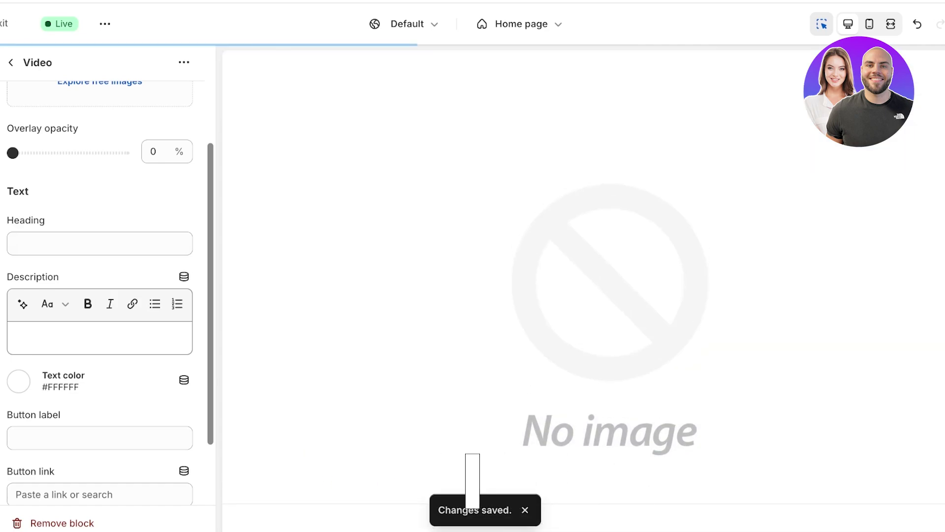
click(11, 62)
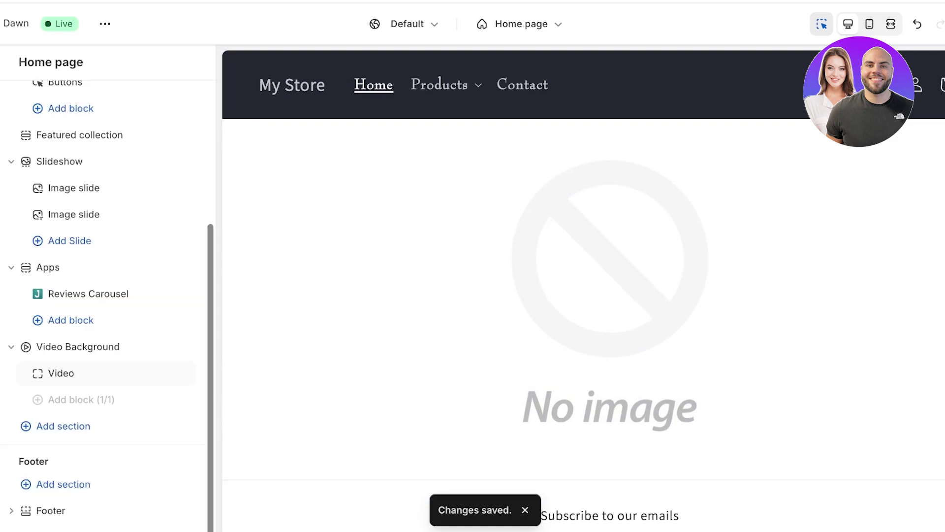
drag(22, 345, 42, 290)
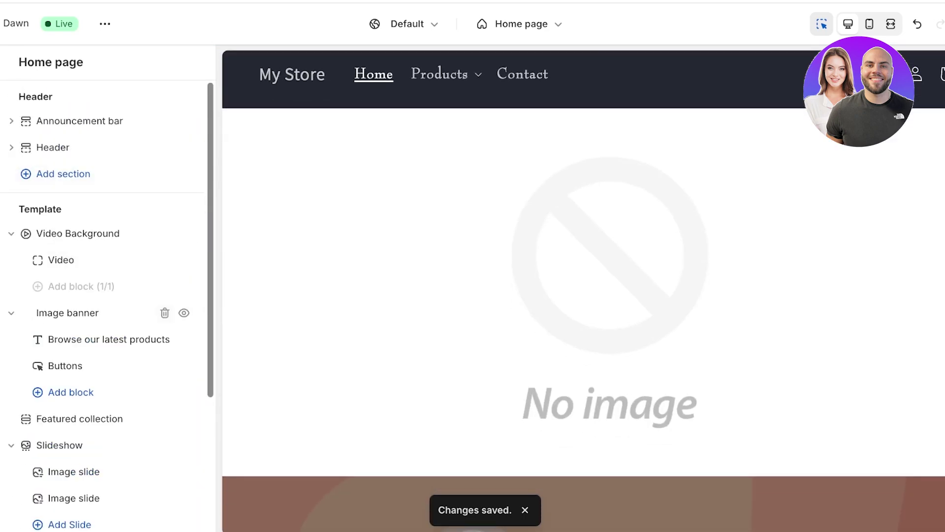
Open the Video block under Video Background and check the options for its video link.
click(59, 260)
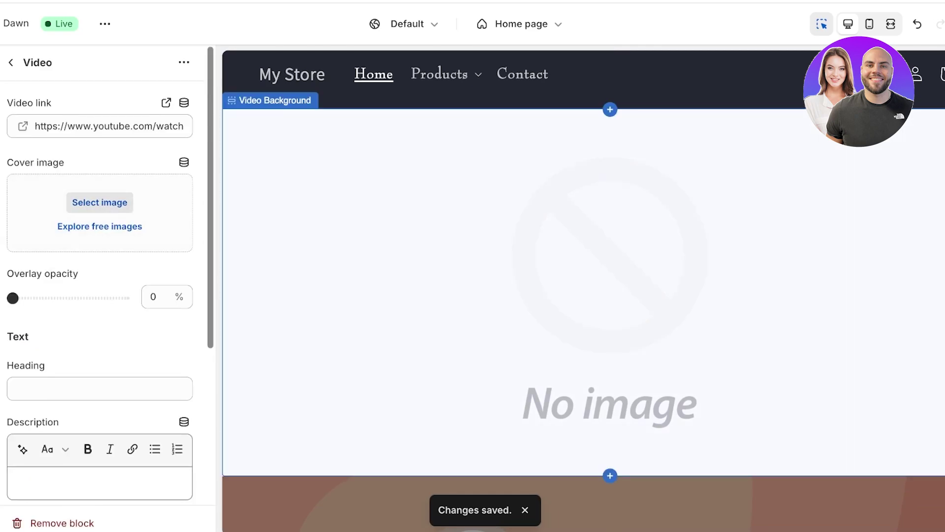
click(145, 126)
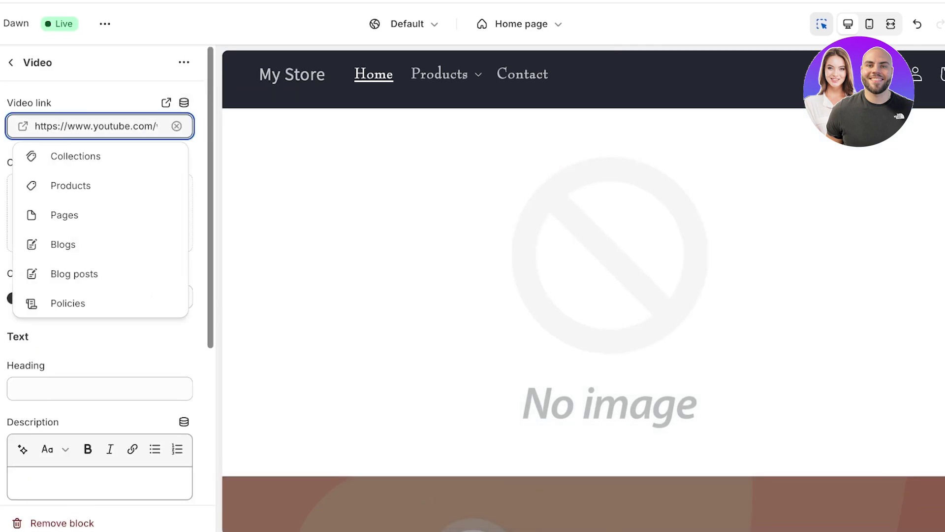
click(184, 103)
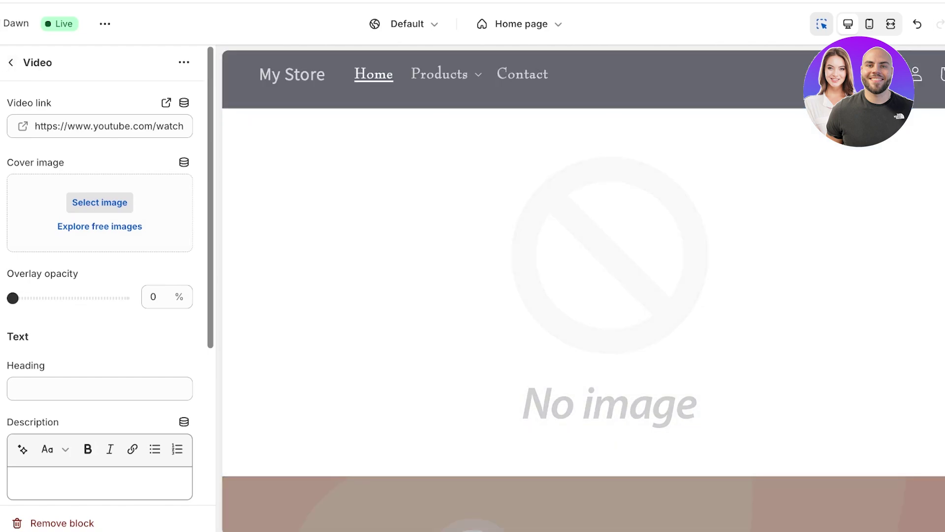
scroll(99, 296, down, 5)
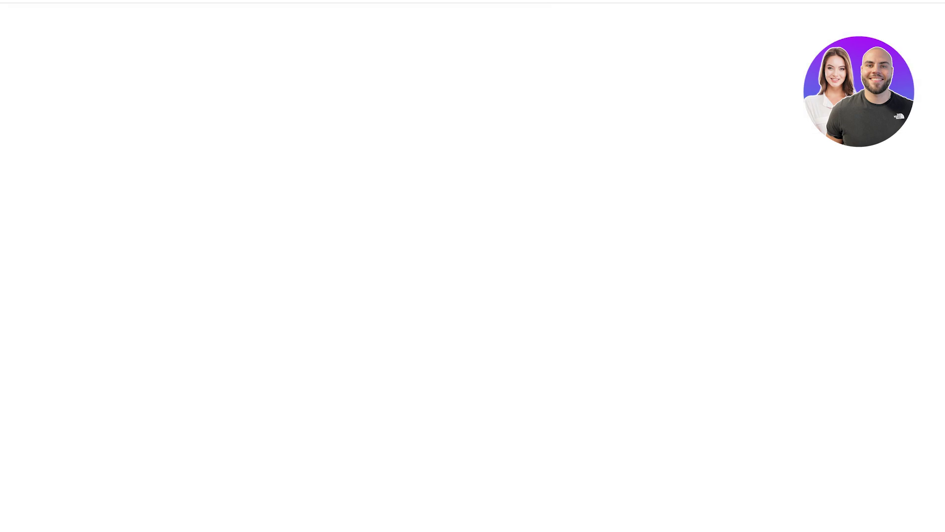
Reopen the Dawn theme's customizer from the Themes page and open the Video block's settings.
scroll(473, 295, down, 3)
scroll(472, 296, up, 3)
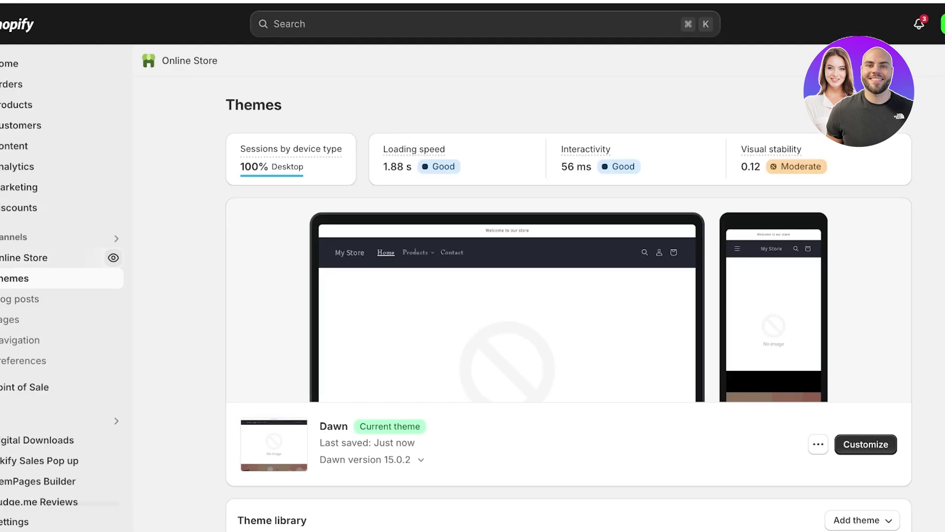
click(865, 443)
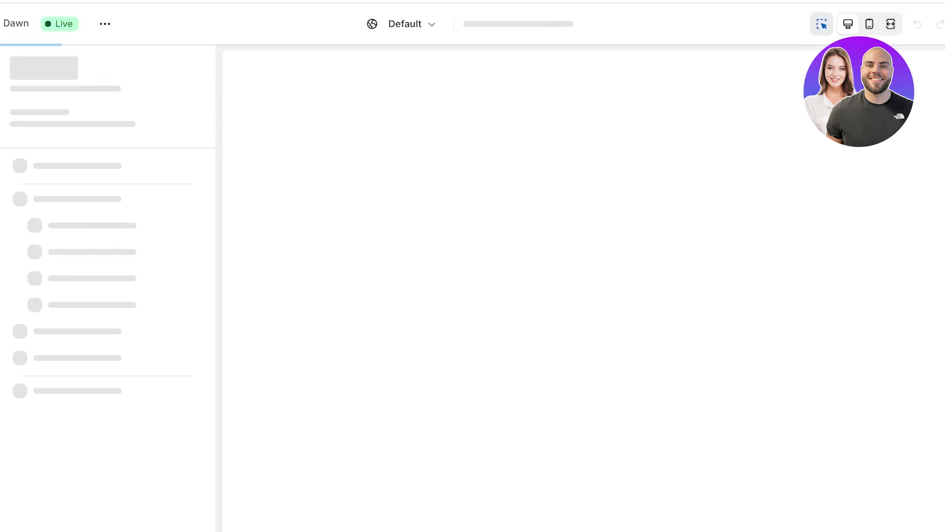
click(78, 234)
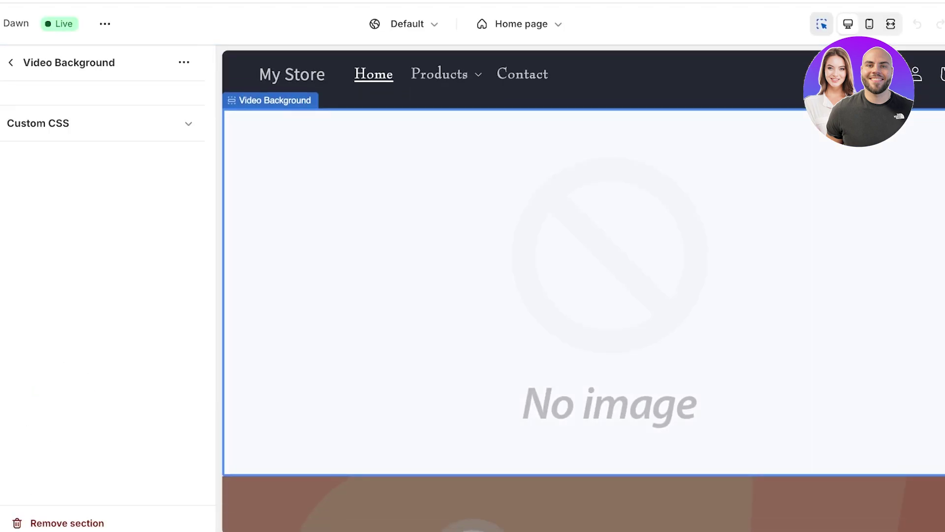
click(10, 63)
click(60, 260)
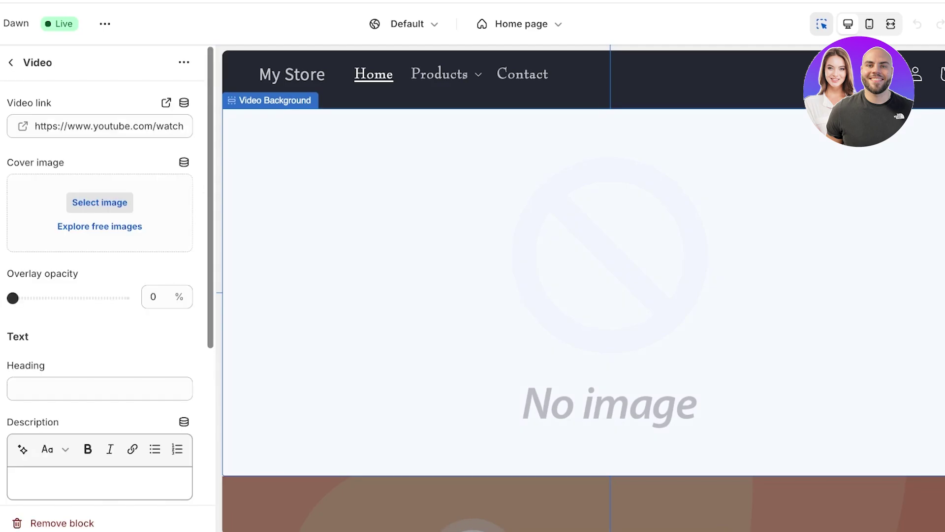
Replace the Video block's video link with the URL of Purina's Happy Dog's POV video from YouTube.
click(99, 126)
key(ctrl+a)
key(BackSpace)
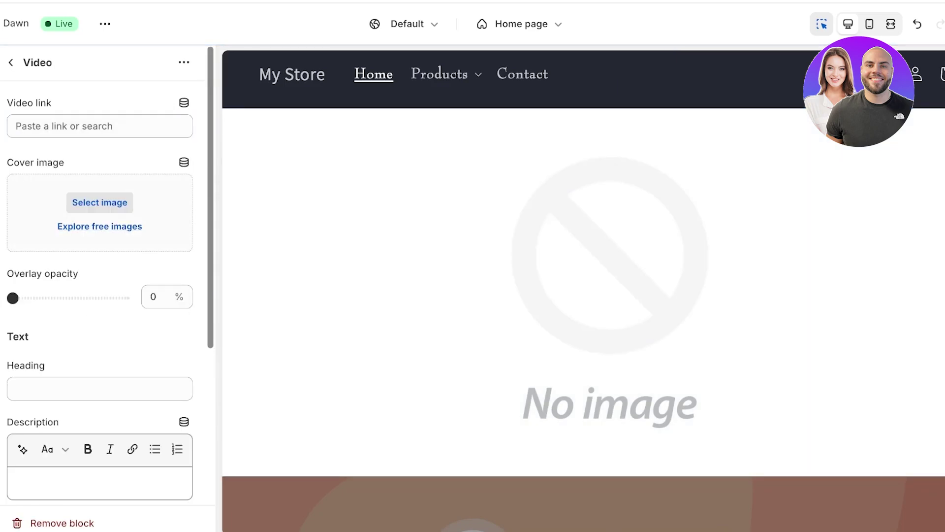
click(99, 203)
key(Escape)
scroll(100, 275, down, 1)
scroll(99, 276, up, 1)
click(100, 126)
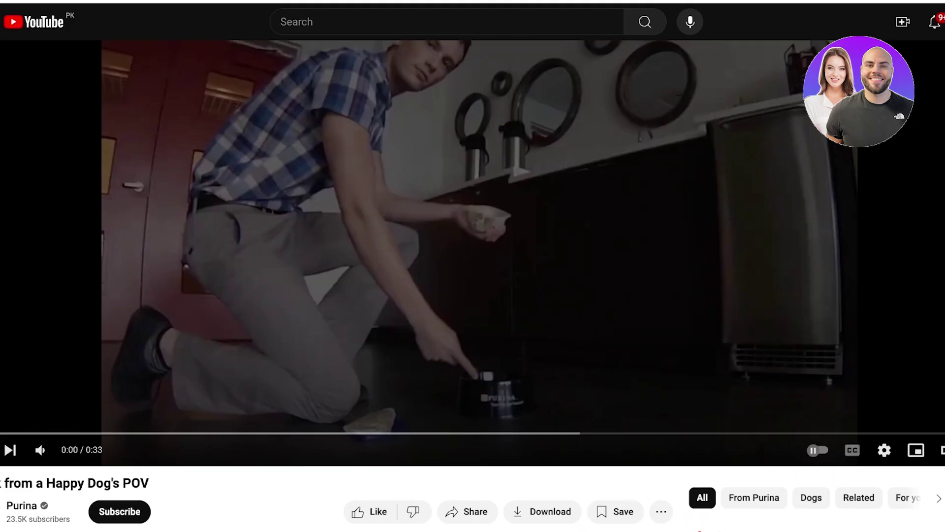
scroll(472, 266, down, 5)
scroll(473, 266, up, 5)
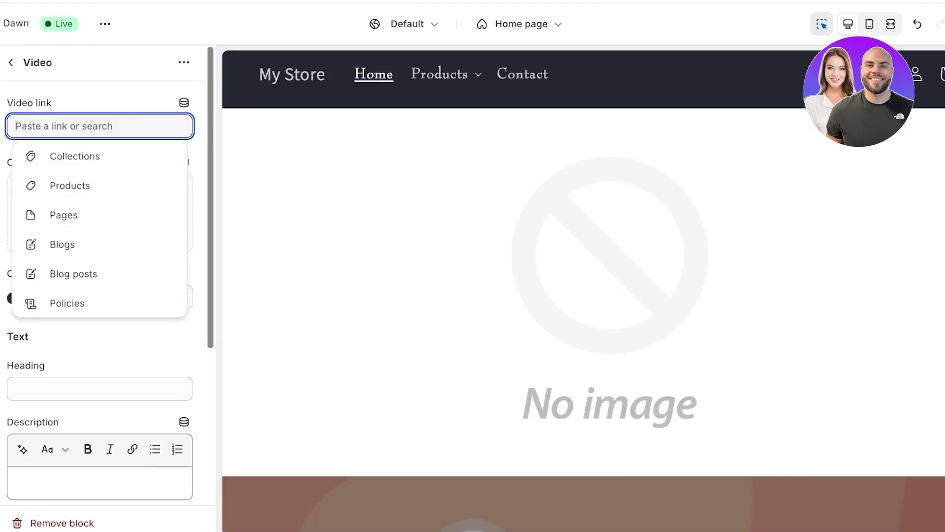
key(ctrl+v)
key(Return)
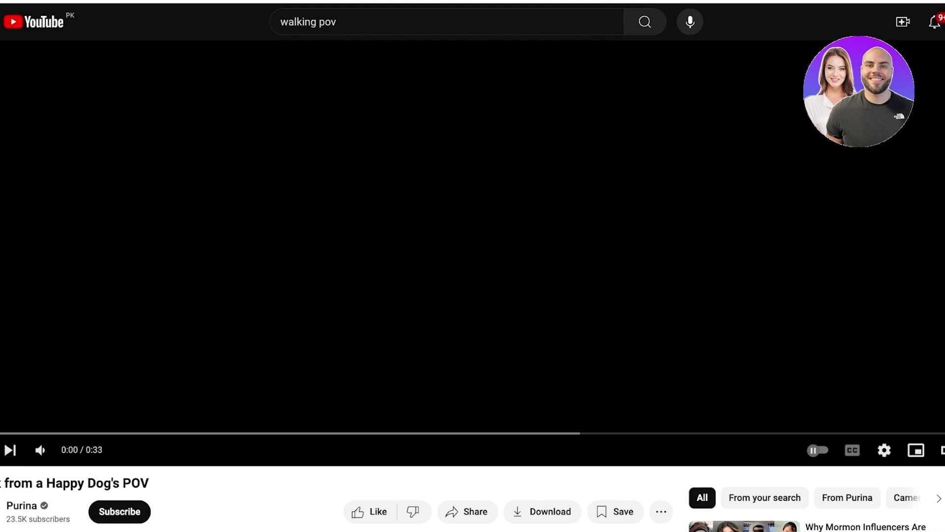
Switch to YouTube, return to the "walking pov" search results and open a video near the start of the list.
key(alt+Left)
scroll(311, 148, down, 8)
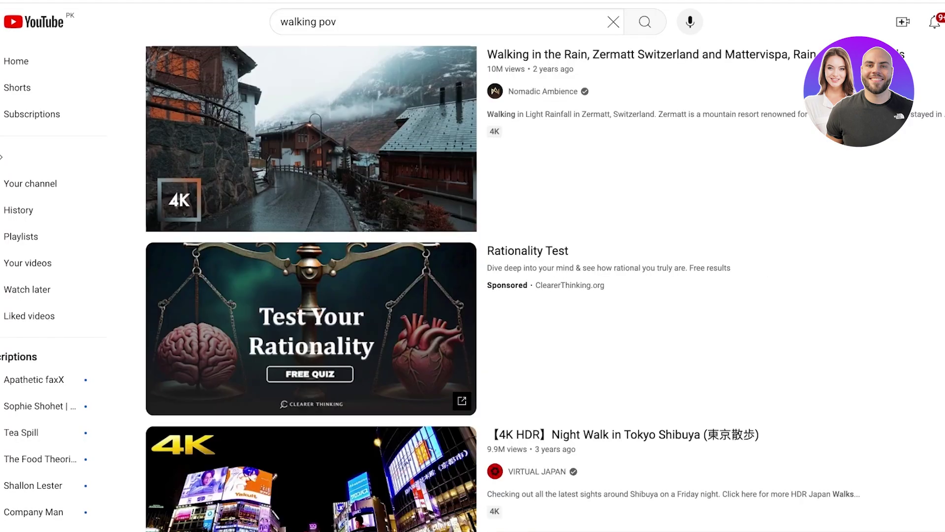
scroll(310, 147, up, 7)
click(311, 128)
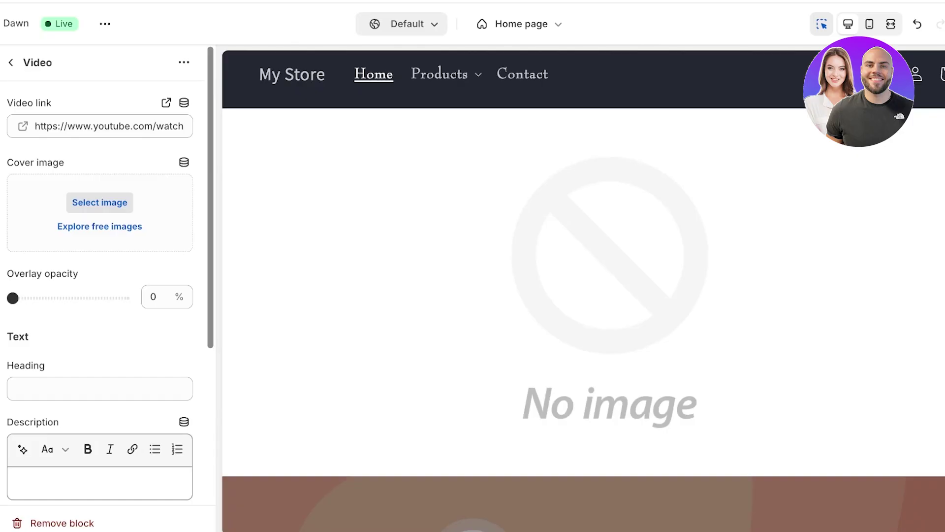
Switch back to the theme customizer and replace the Video block's video link with the URL copied from YouTube.
click(94, 126)
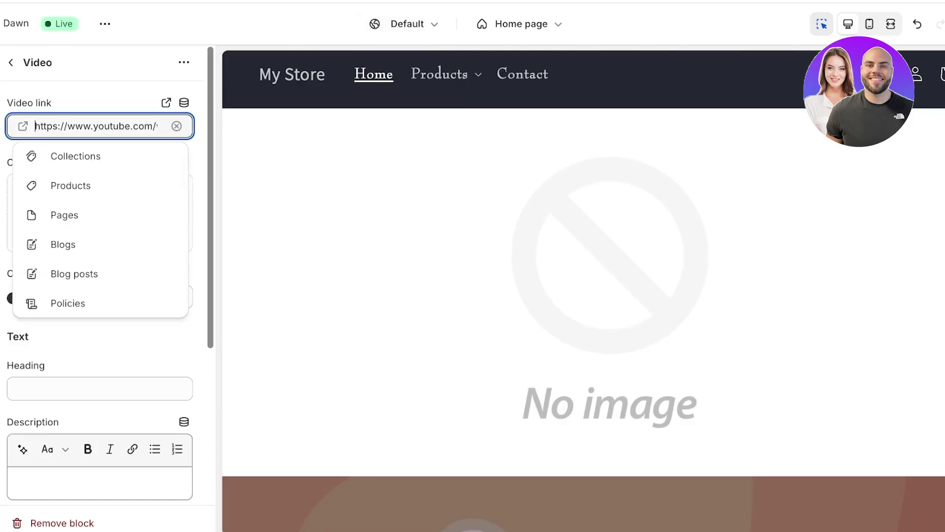
key(ctrl+a)
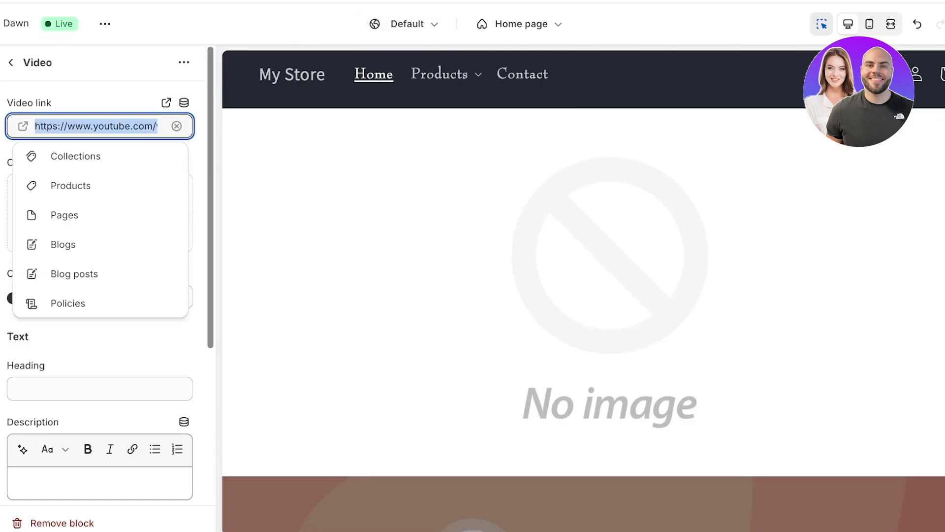
key(ctrl+v)
key(Return)
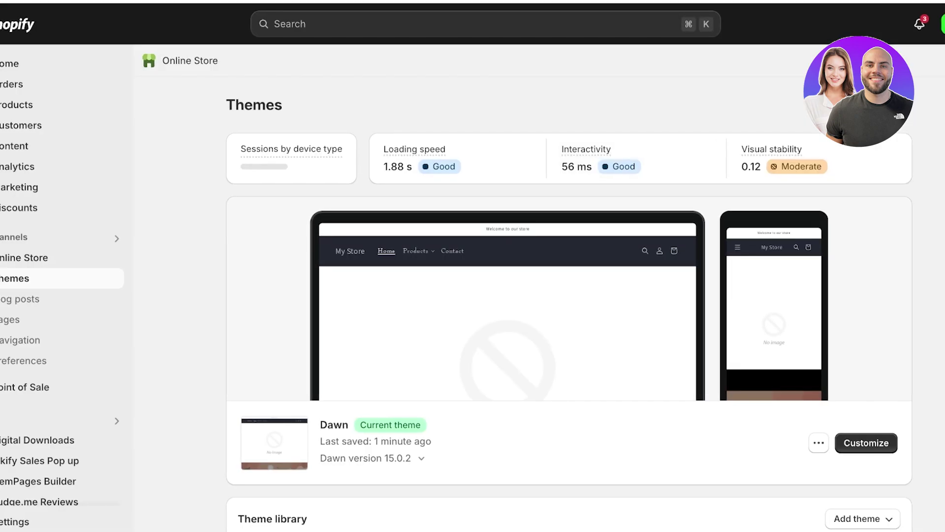
Switch to Meshy and browse the trending community 3D models on its Discover page.
click(39, 104)
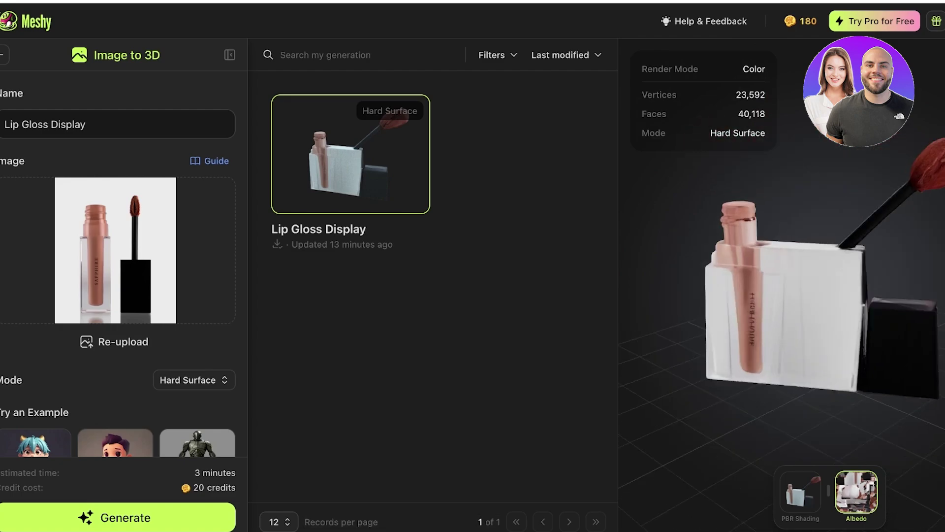
scroll(118, 216, down, 3)
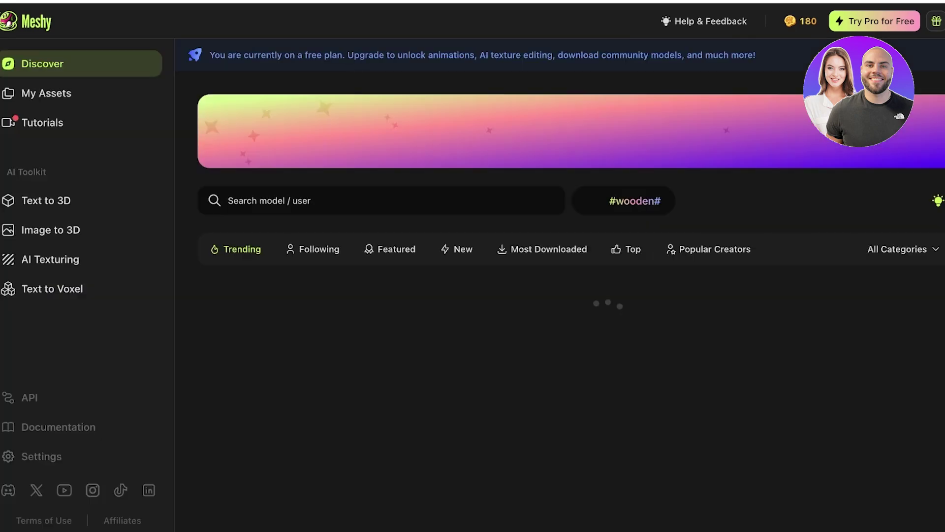
scroll(504, 374, down, 1)
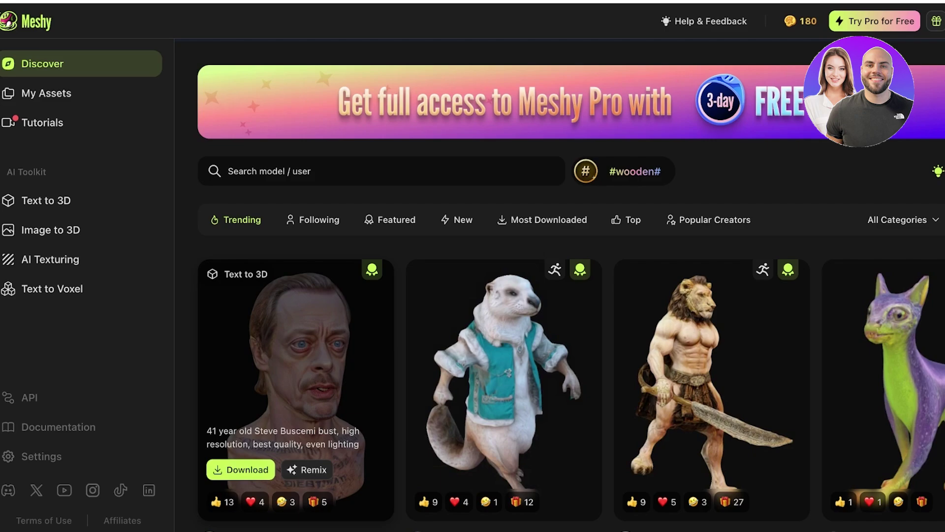
scroll(559, 295, down, 4)
scroll(571, 333, down, 1)
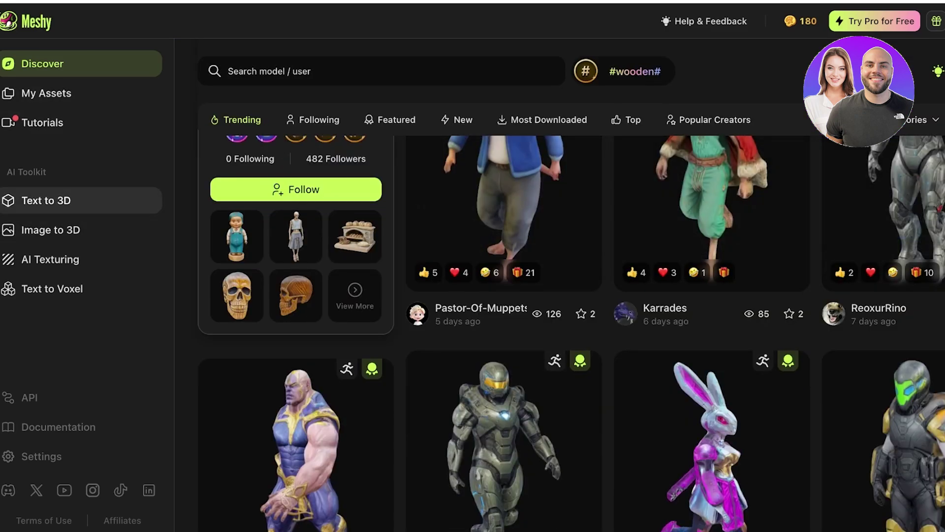
scroll(505, 296, down, 15)
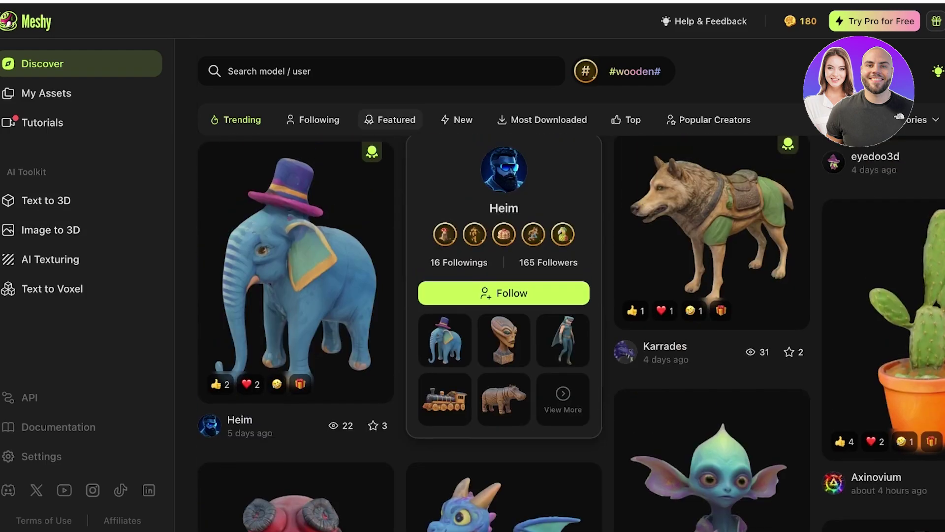
Search Meshy's community models for "girl".
scroll(560, 332, up, 8)
click(381, 71)
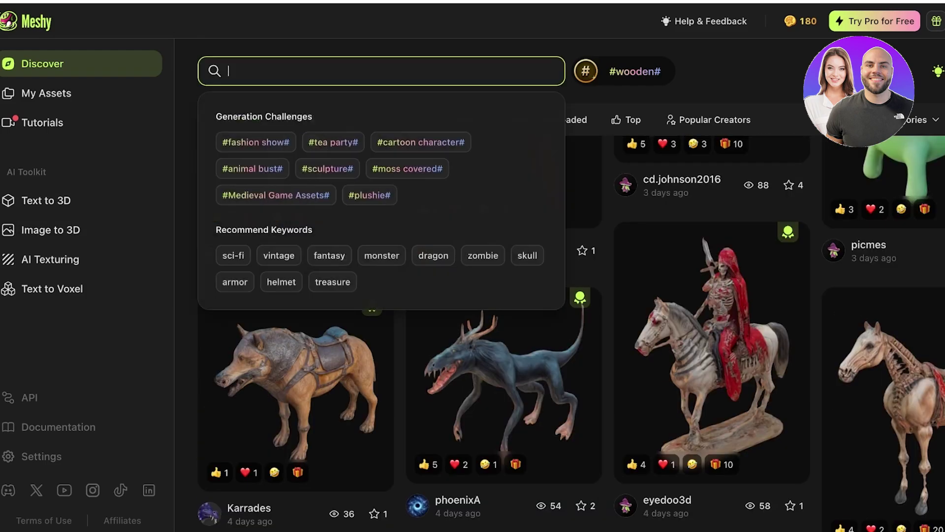
text(girl)
key(Return)
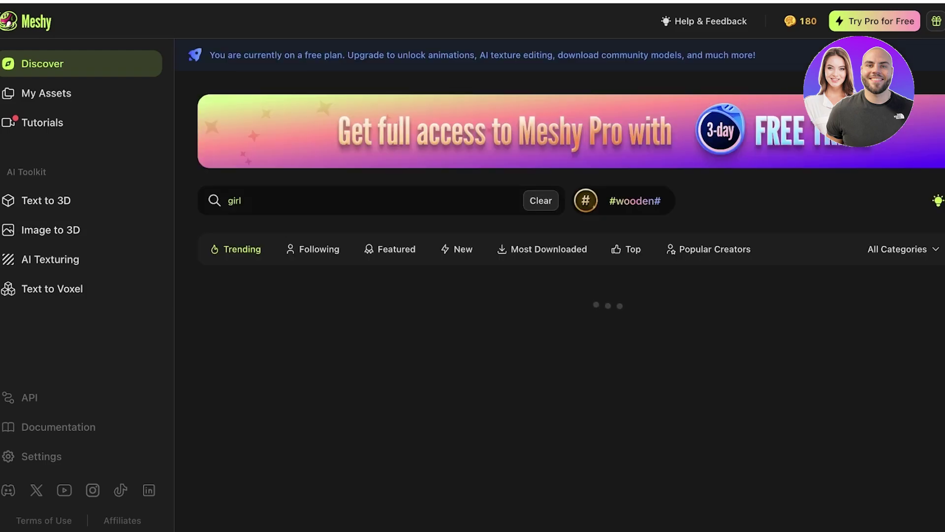
Search the community models for "makeup" instead and browse the resulting 3D models.
double_click(234, 200)
text(makeup)
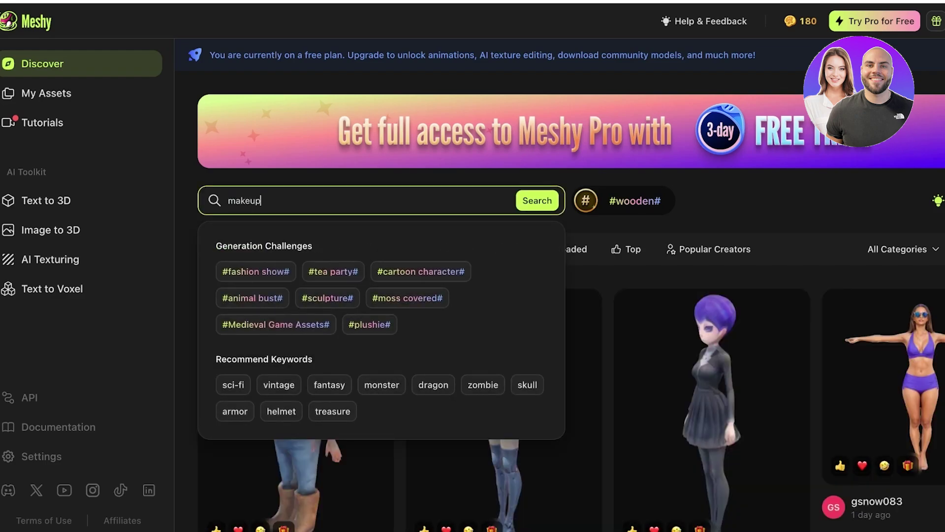
key(Return)
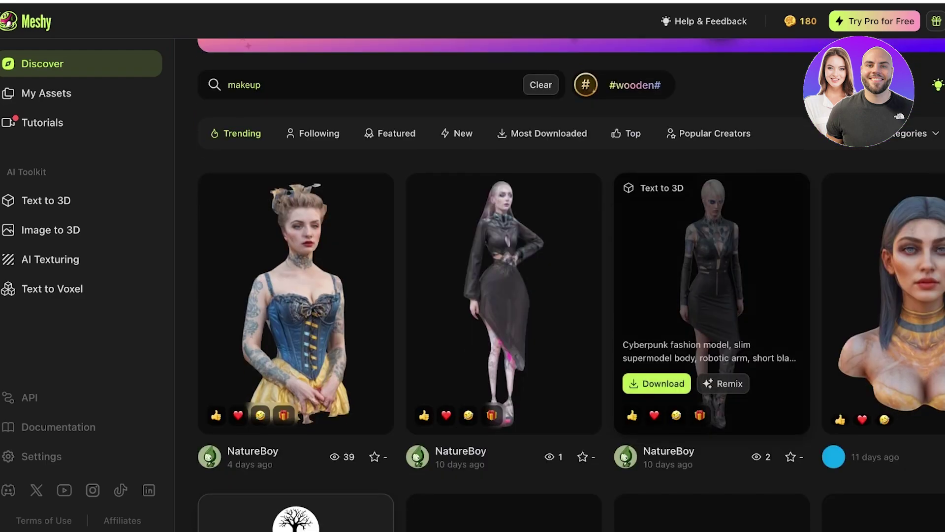
scroll(503, 221, down, 3)
scroll(502, 222, down, 5)
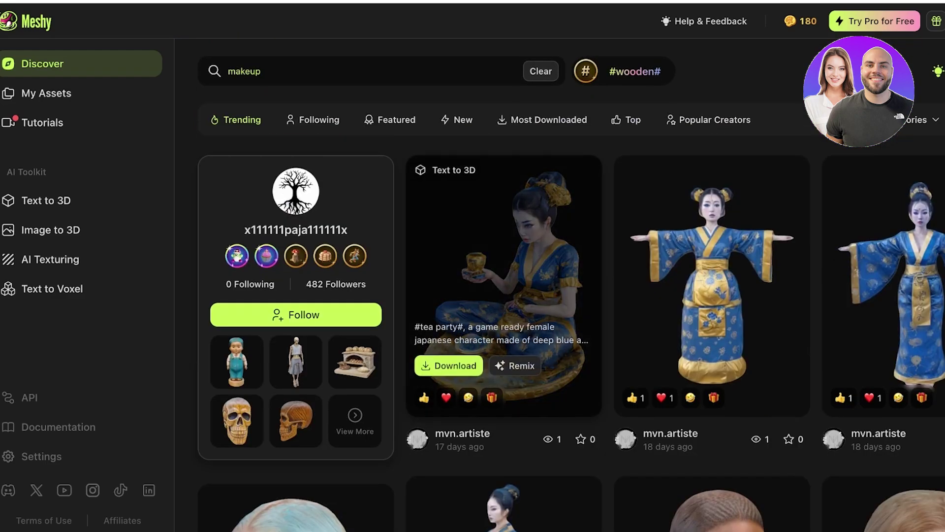
scroll(709, 246, down, 4)
scroll(709, 296, up, 2)
scroll(709, 295, down, 3)
Open the Japanese character in the blue and gold kimono, choose glb in its download settings, and close the model.
click(503, 334)
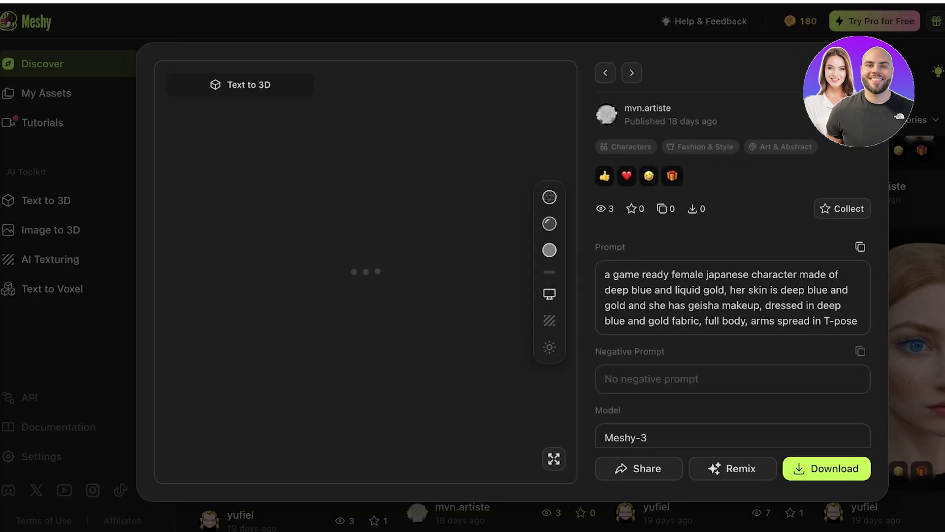
click(826, 469)
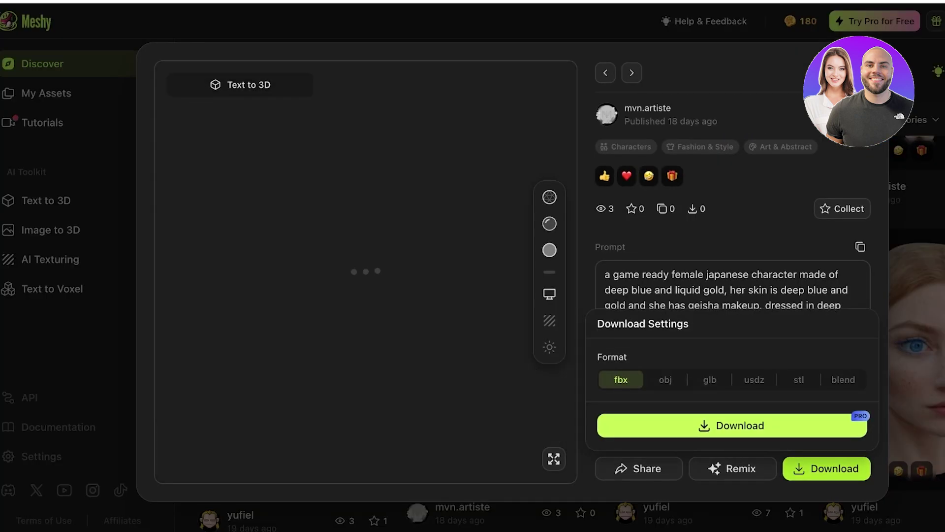
click(709, 379)
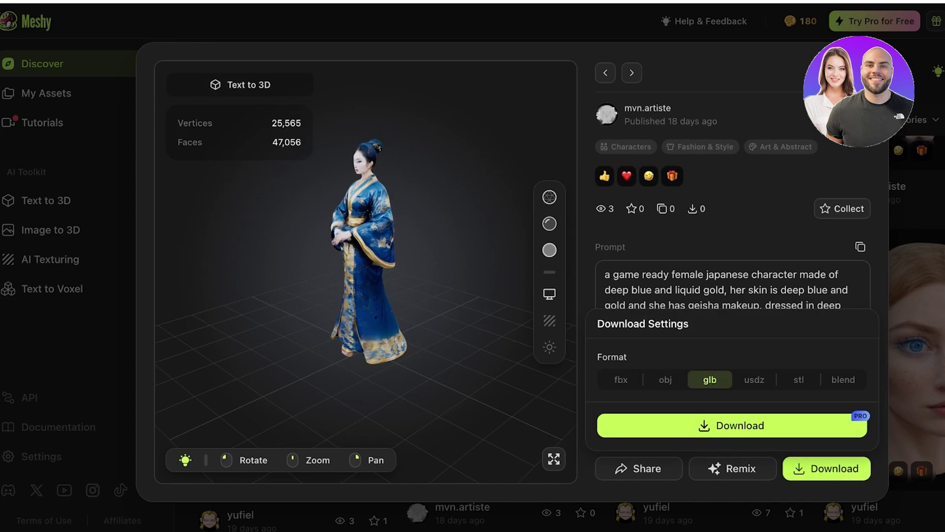
key(Escape)
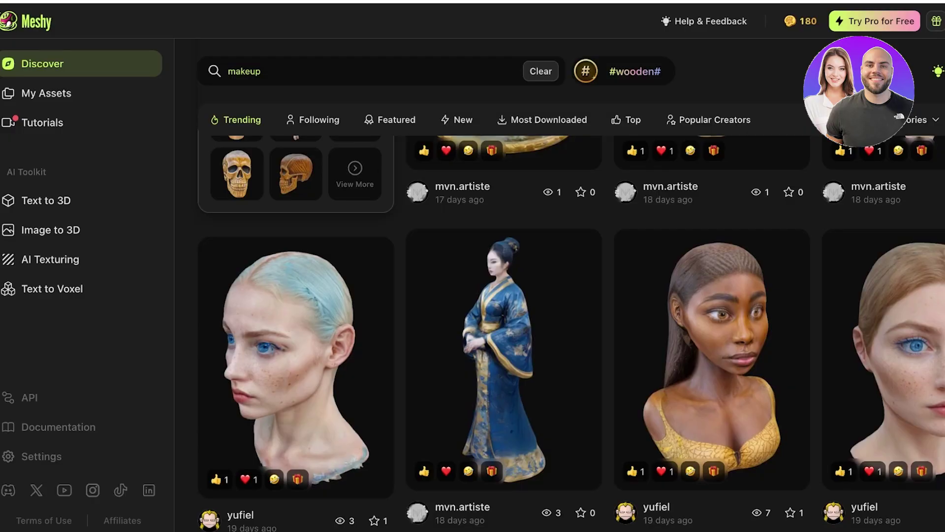
Open the Lip Gloss Display model among the Image to 3D generations and choose glb as its download format.
click(46, 93)
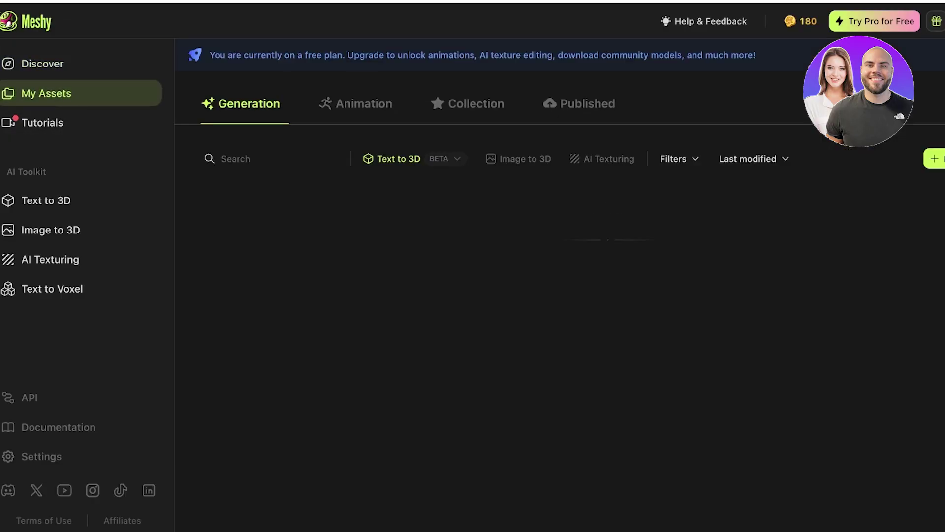
click(50, 230)
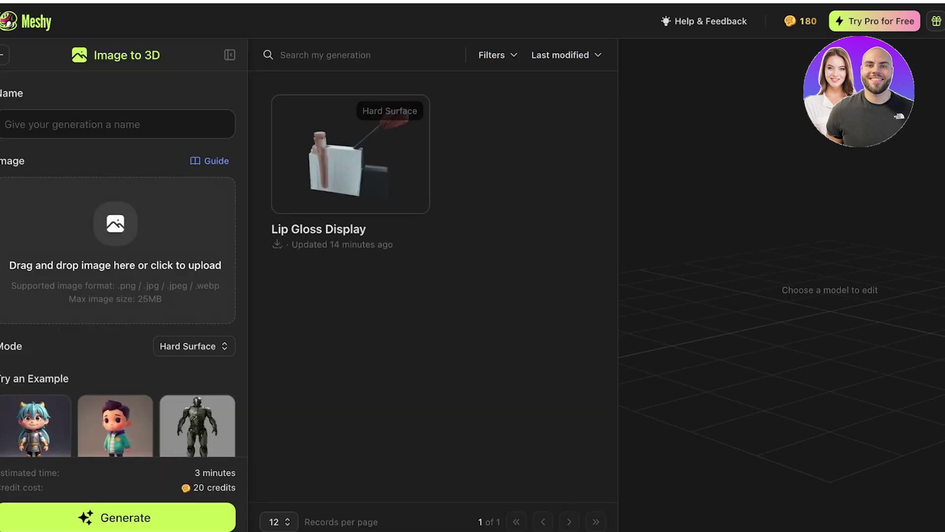
click(351, 154)
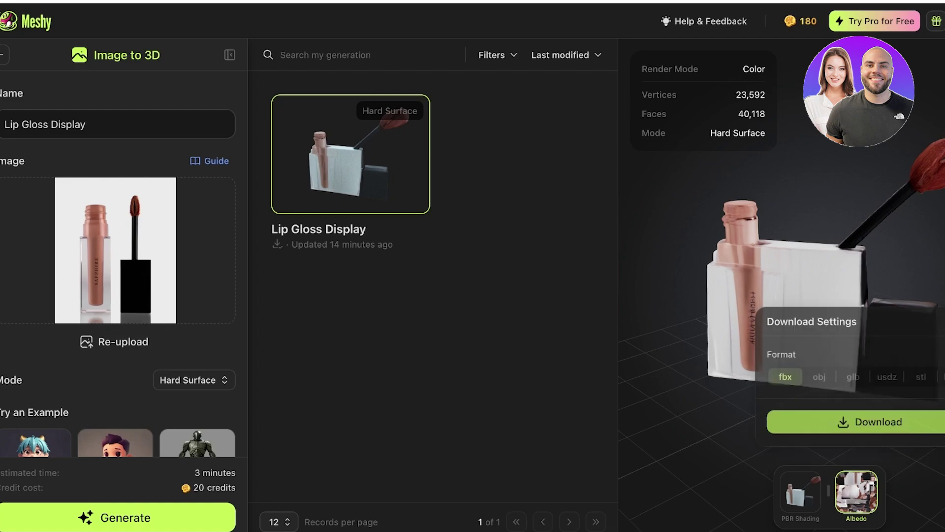
click(854, 376)
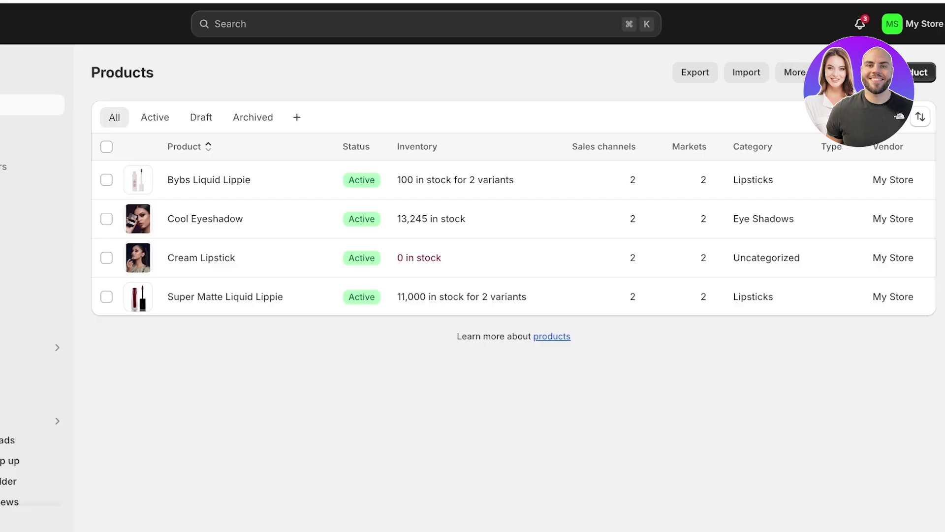
Switch to Shopify's product list, create a product titled "liquid lip" with the GLB model as media, save it and view it in the store.
click(906, 73)
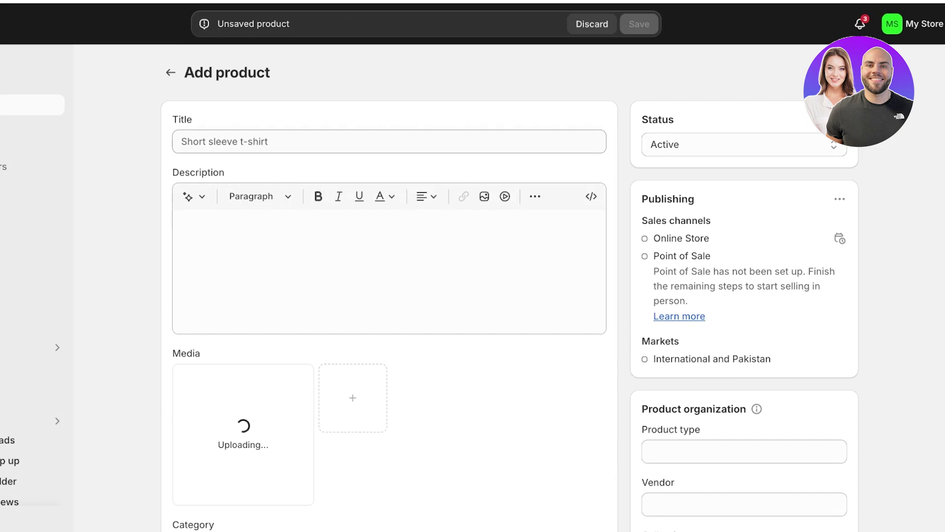
click(181, 141)
text(liqu)
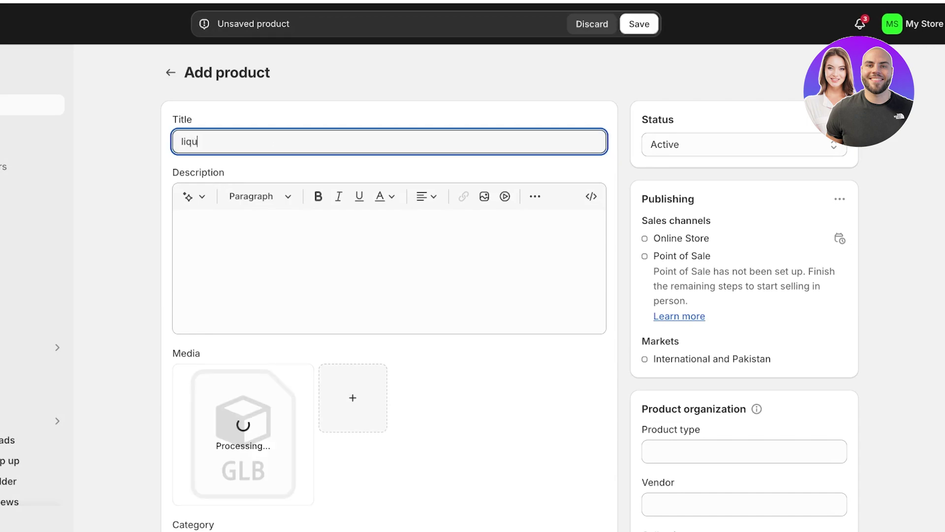
text(id lip)
key(ctrl+s)
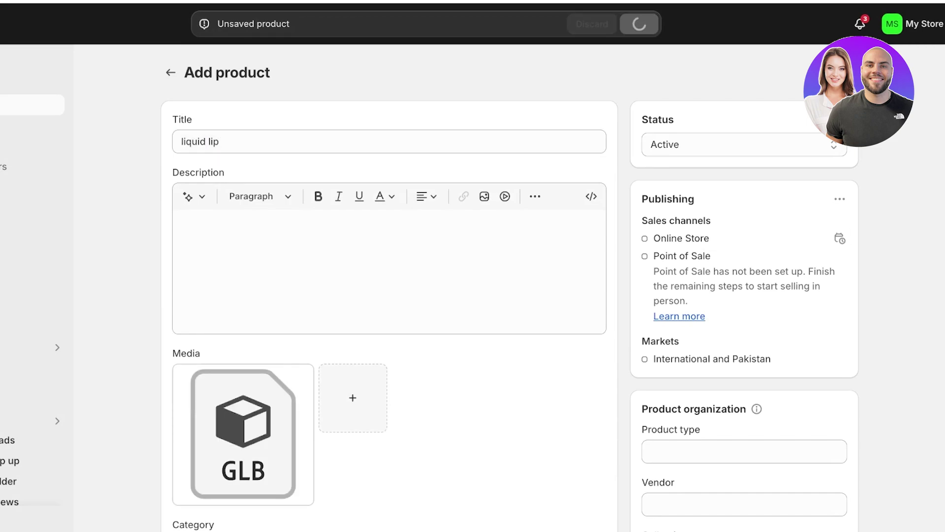
scroll(389, 289, down, 7)
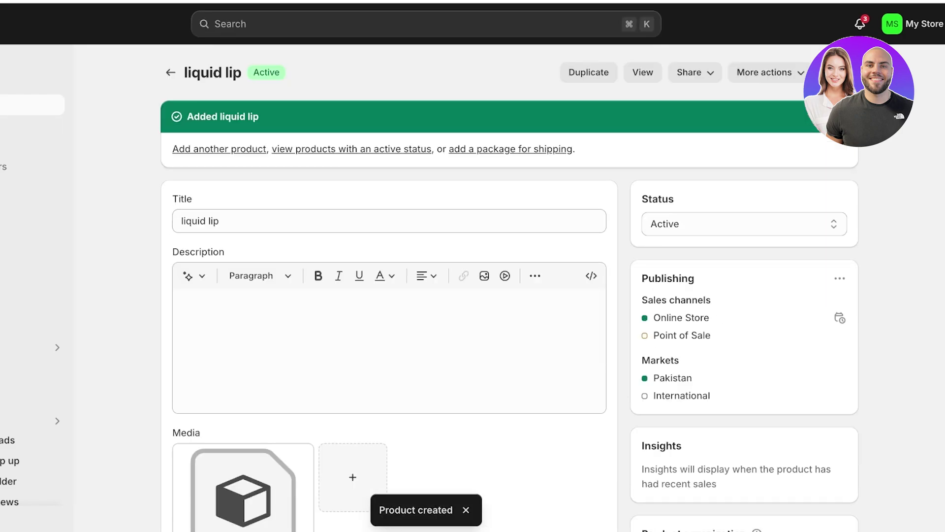
click(642, 72)
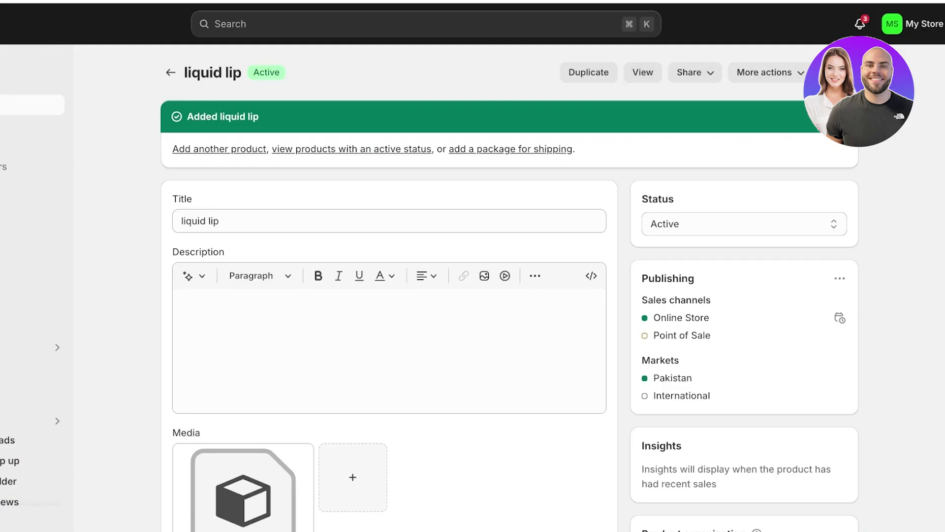
Upload the lip gloss 3D model to the product's media again, place it first and remove the old GLB file.
click(182, 303)
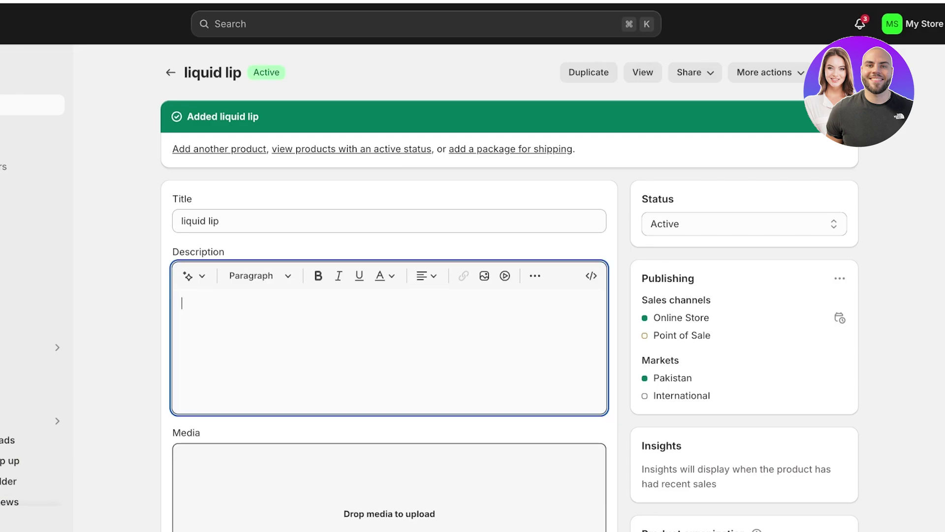
scroll(510, 288, down, 4)
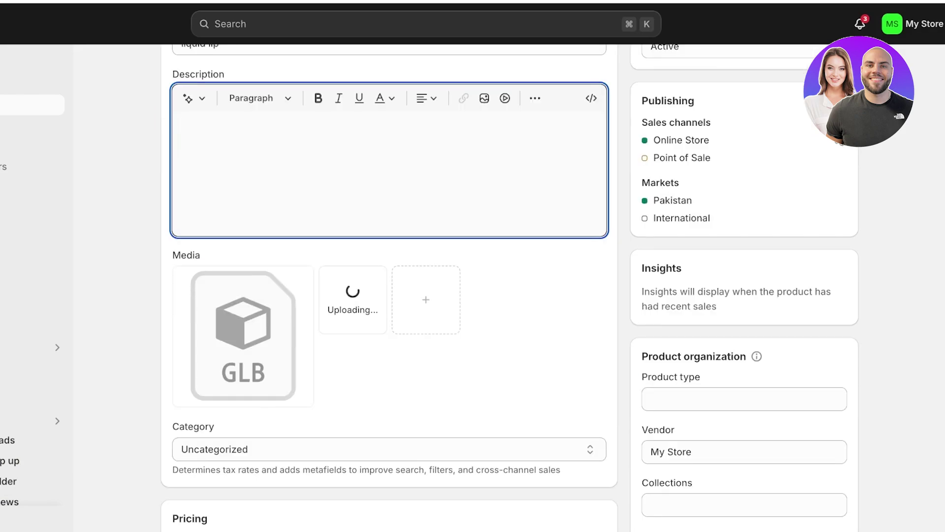
drag(352, 299, 202, 280)
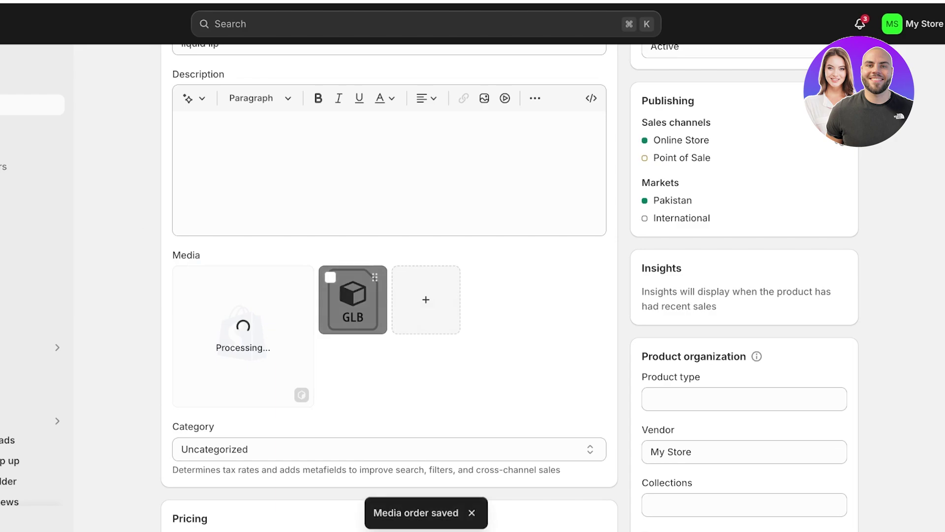
click(330, 277)
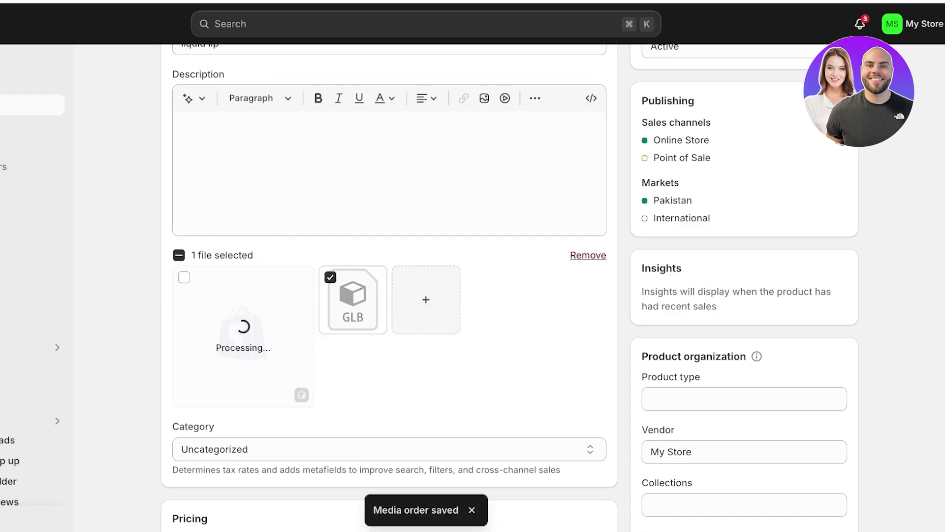
click(589, 255)
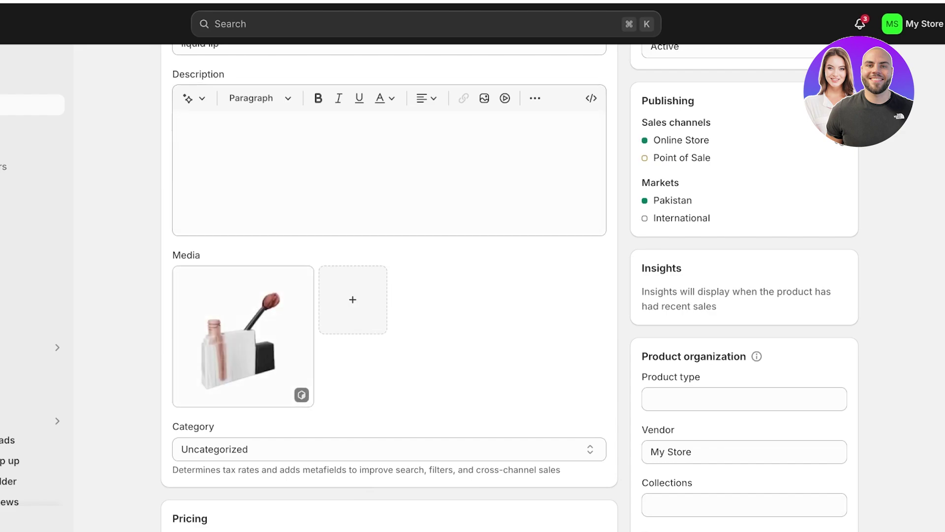
Preview the lip gloss 3D model from the product's media, close the preview and open the product's storefront page.
click(242, 336)
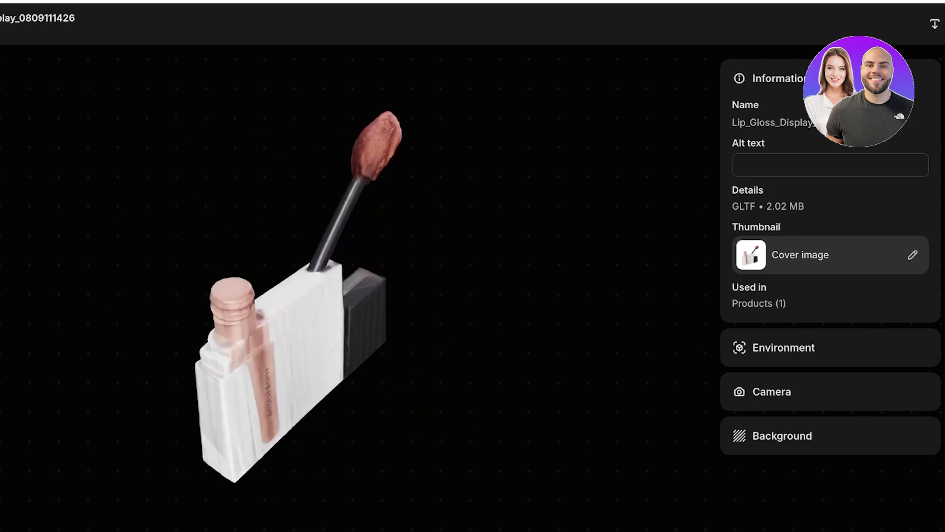
key(Escape)
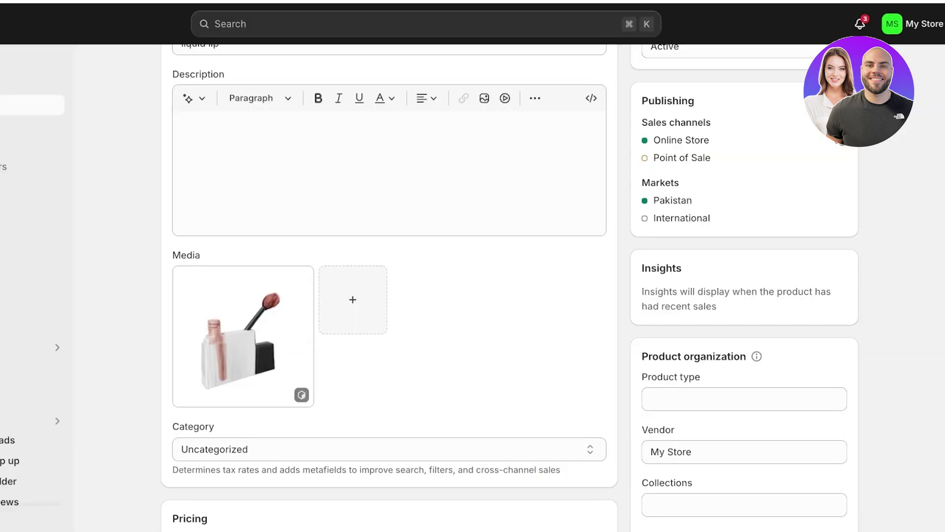
scroll(473, 289, up, 4)
click(643, 72)
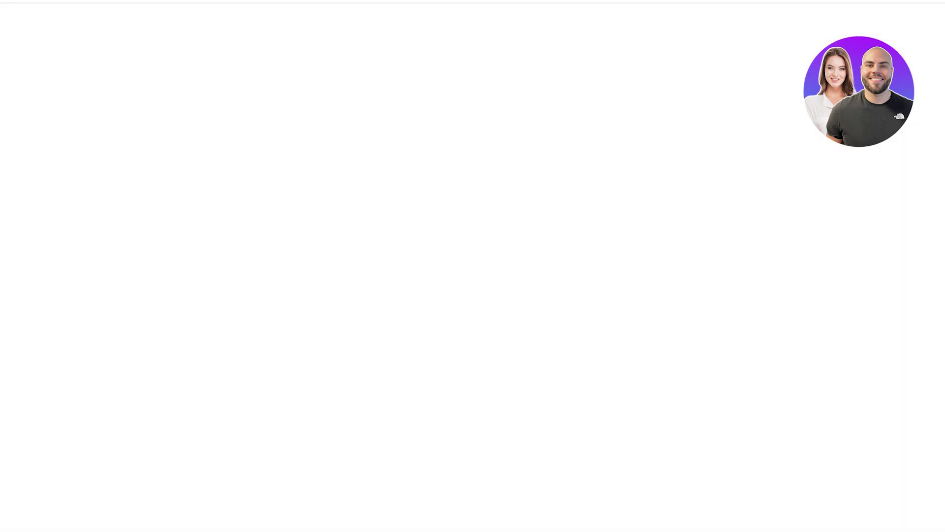